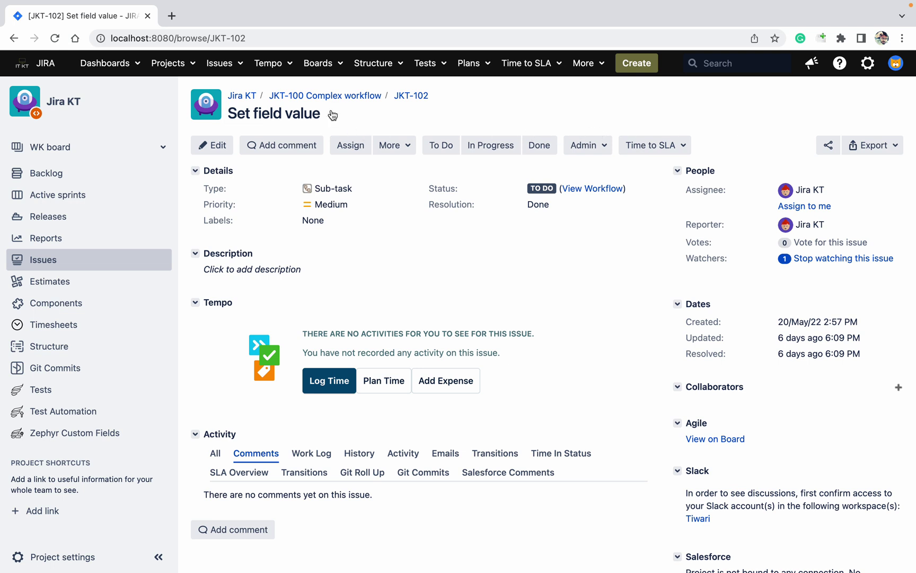
Open the Jira Test (JT) project from the Projects menu in a new tab and switch to it
{"action": "left_click", "coordinate": [184, 73]}
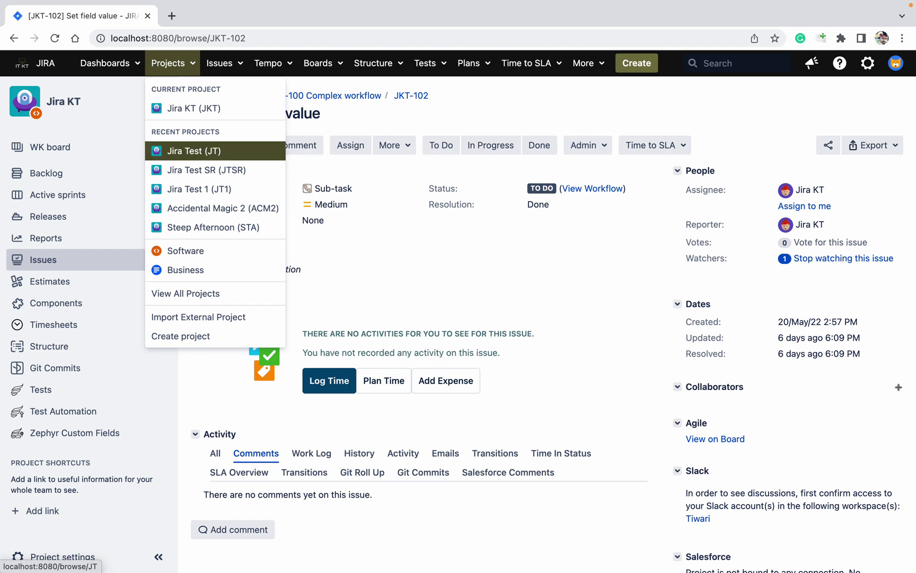
{"action": "right_click", "coordinate": [214, 152]}
{"action": "left_click", "coordinate": [241, 156]}
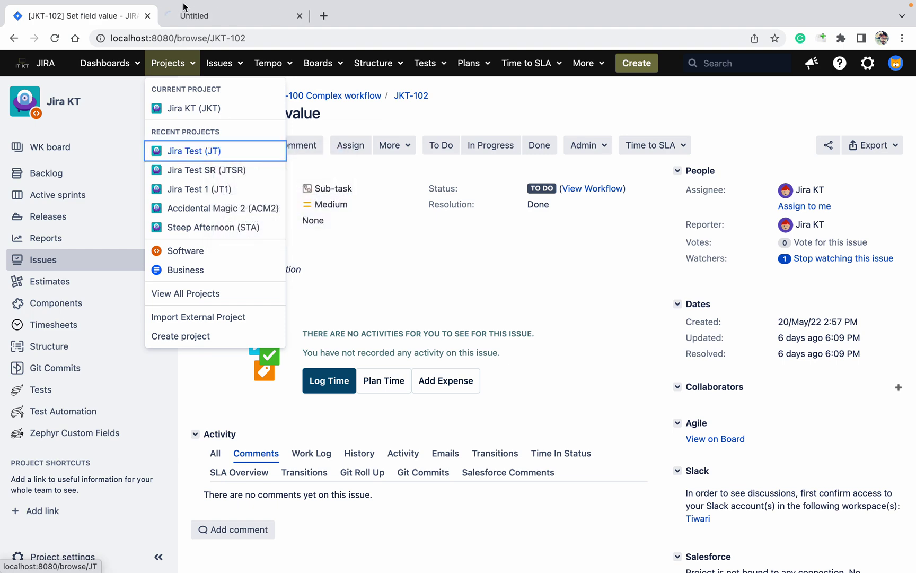
{"action": "left_click", "coordinate": [205, 17]}
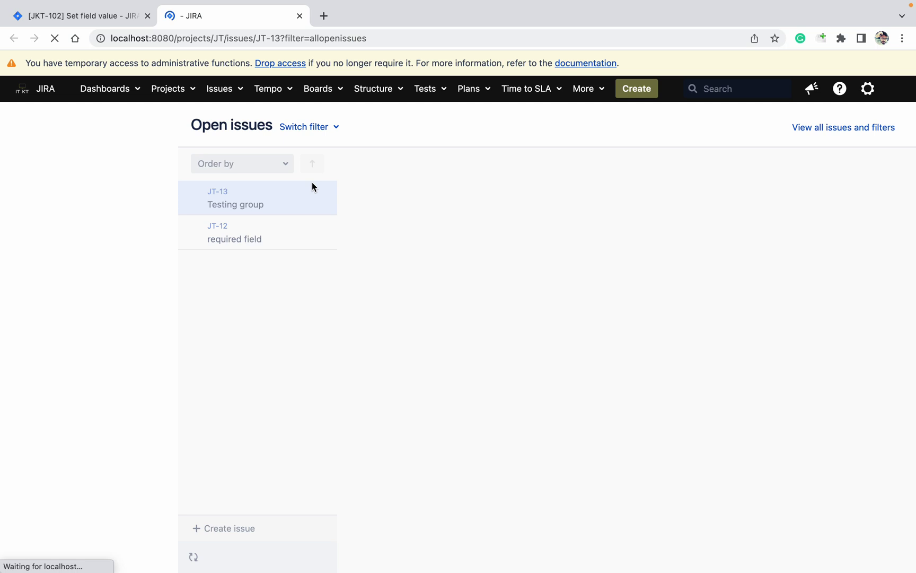
Start a new issue with summary 'test ticket' and description 'nana'
{"action": "left_click", "coordinate": [636, 89]}
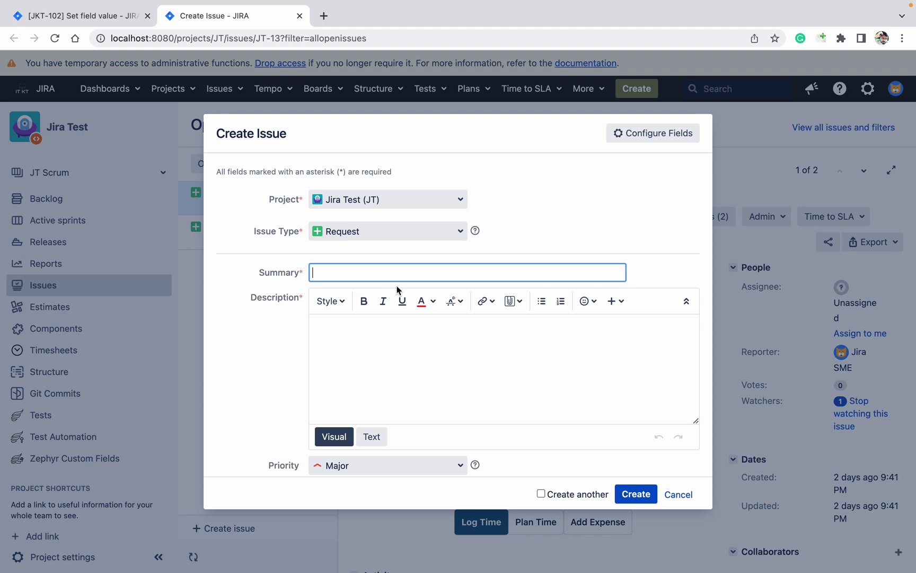
{"action": "type", "text": "test ticket"}
{"action": "key", "text": "Tab"}
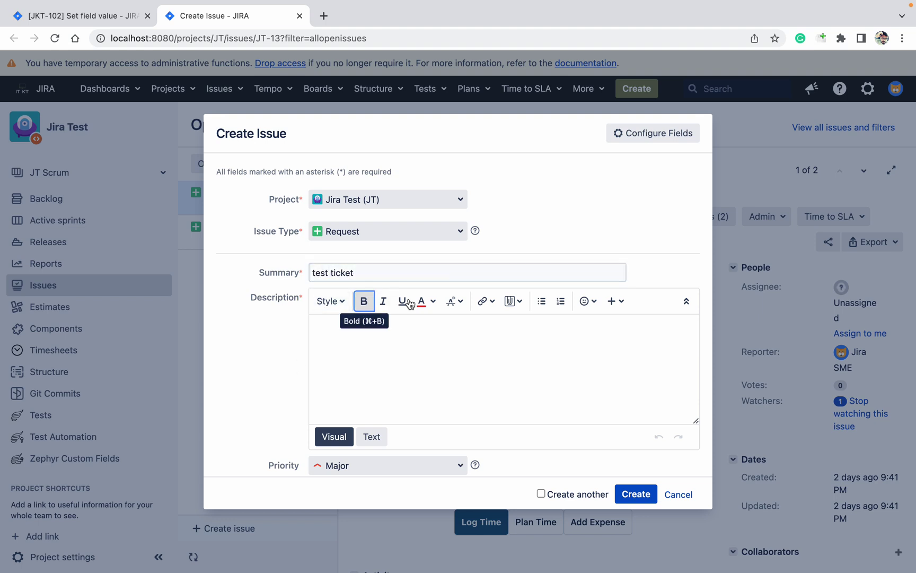
{"action": "left_click", "coordinate": [422, 364]}
{"action": "type", "text": "nana"}
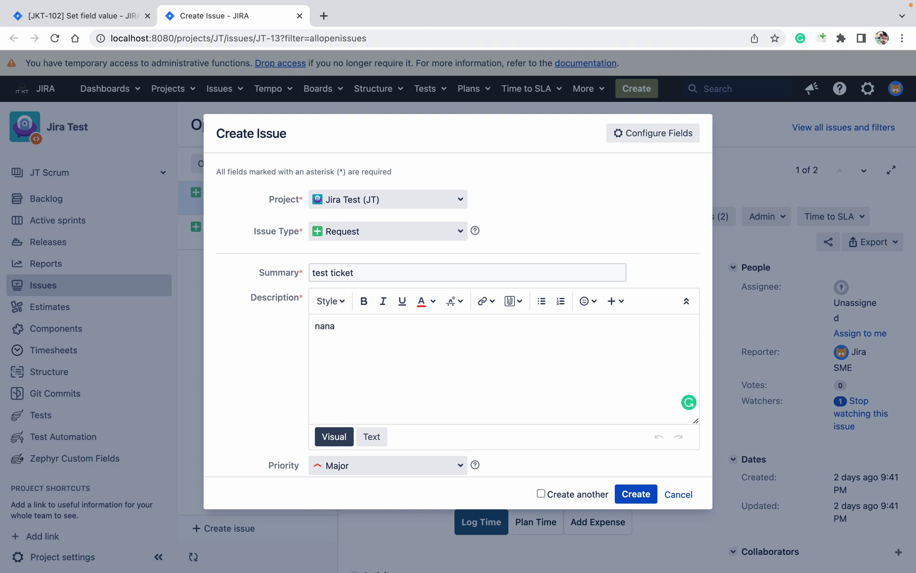
{"action": "key", "text": "Tab"}
{"action": "key", "text": "Tab"}
{"action": "key", "text": "Tab"}
{"action": "key", "text": "Tab"}
{"action": "key", "text": "Tab"}
{"action": "key", "text": "Tab"}
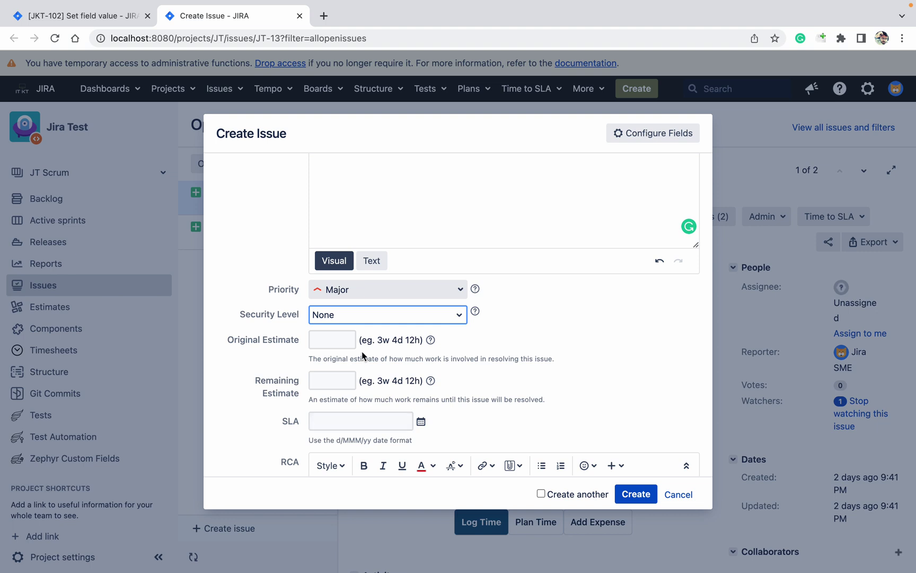
Check the Security Level choices, keep None, and cancel the new issue
{"action": "left_click", "coordinate": [398, 317]}
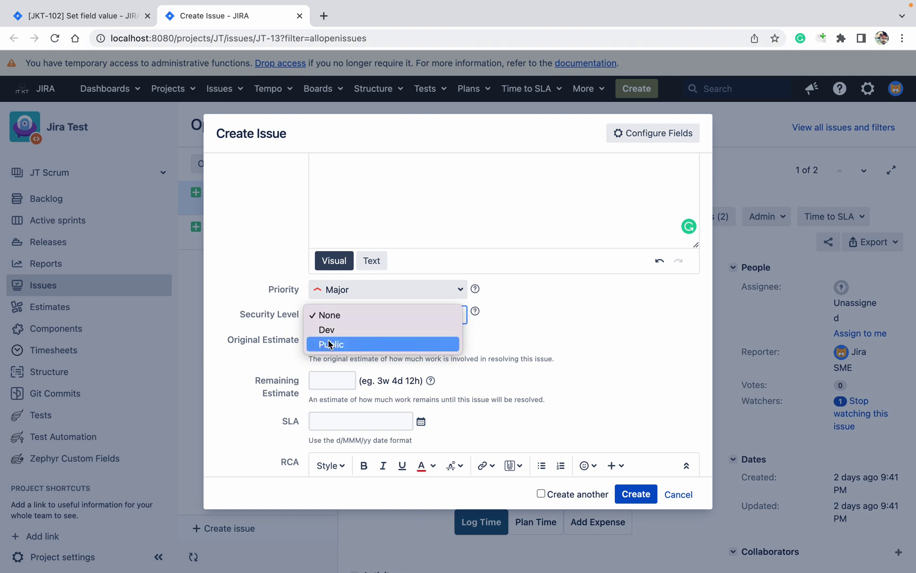
{"action": "left_click", "coordinate": [563, 332]}
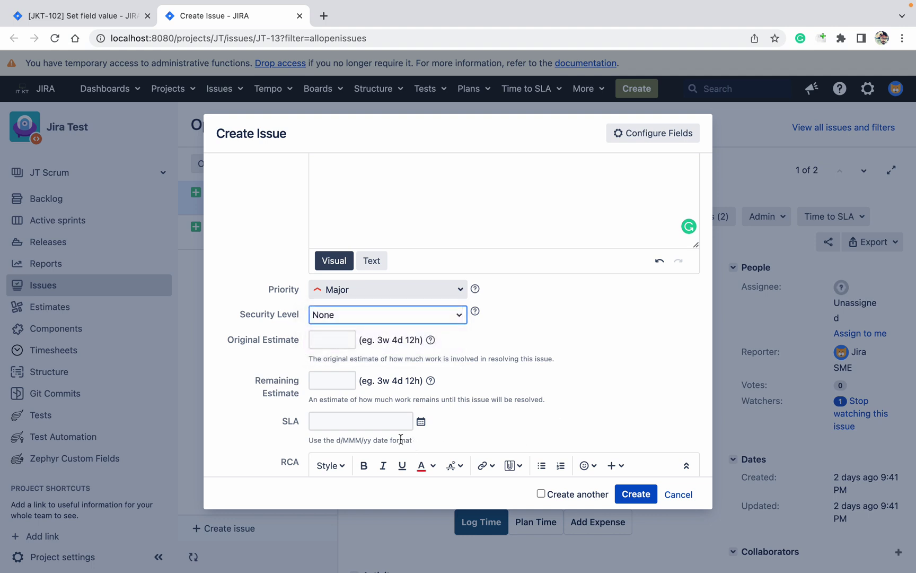
{"action": "left_click", "coordinate": [555, 396]}
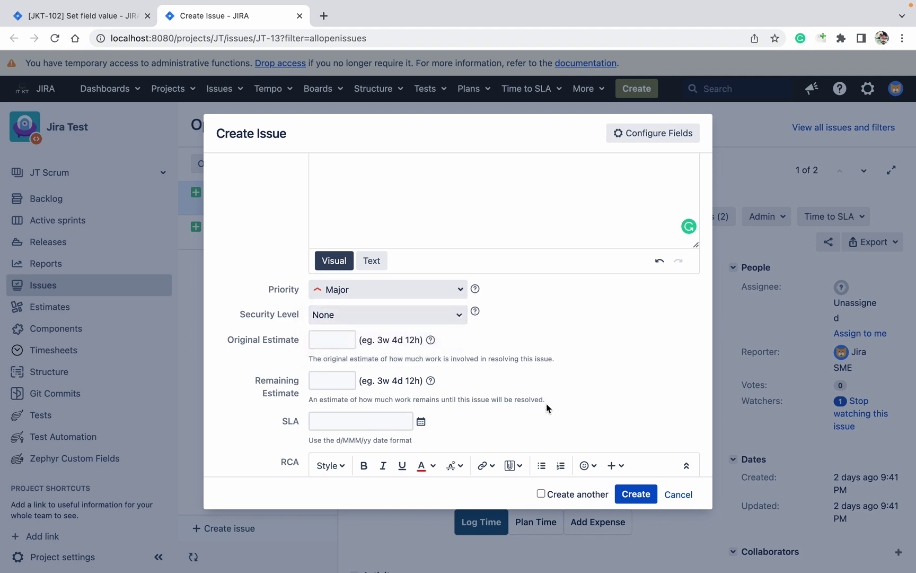
{"action": "left_click", "coordinate": [268, 450]}
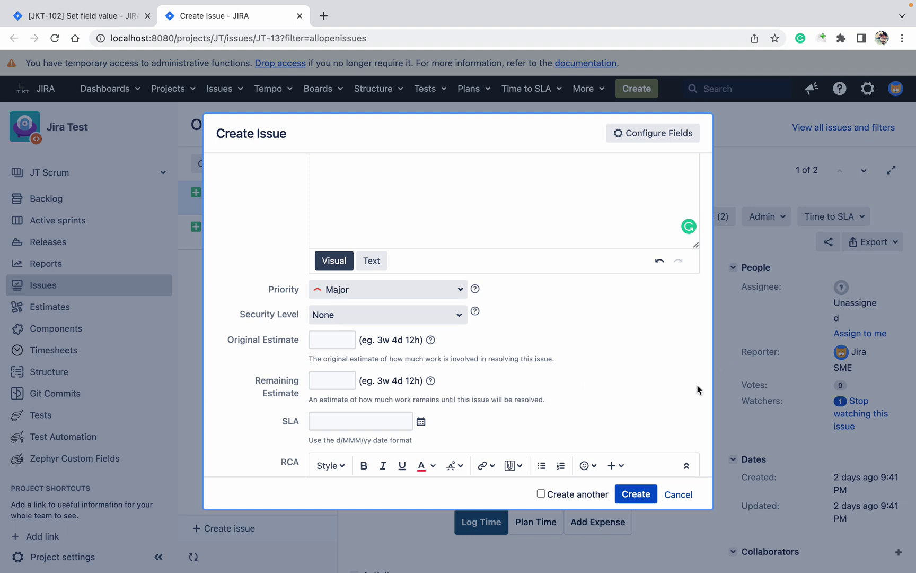
{"action": "left_click", "coordinate": [679, 494]}
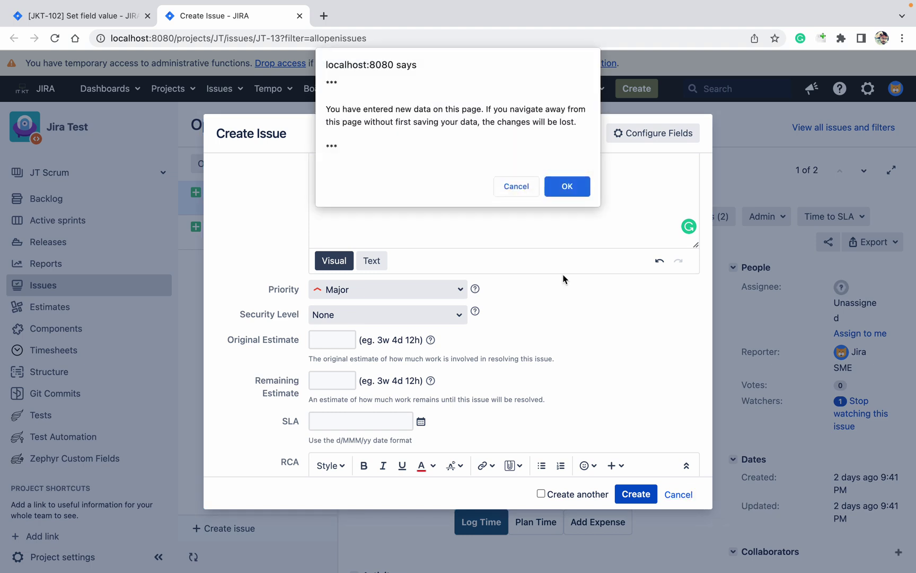
Confirm discarding the issue and open an editable draft of the Workflow for Jira Test
{"action": "left_click", "coordinate": [566, 185]}
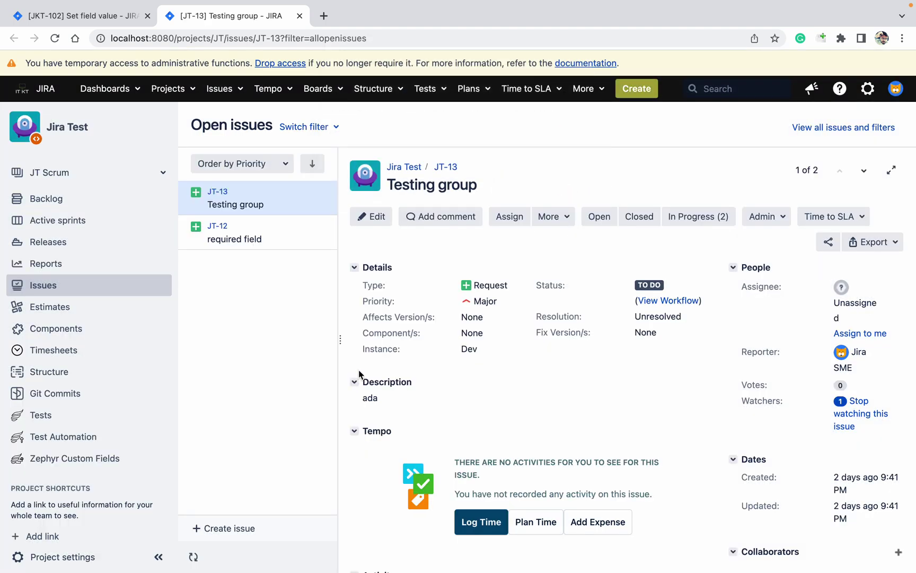
{"action": "left_click", "coordinate": [79, 558]}
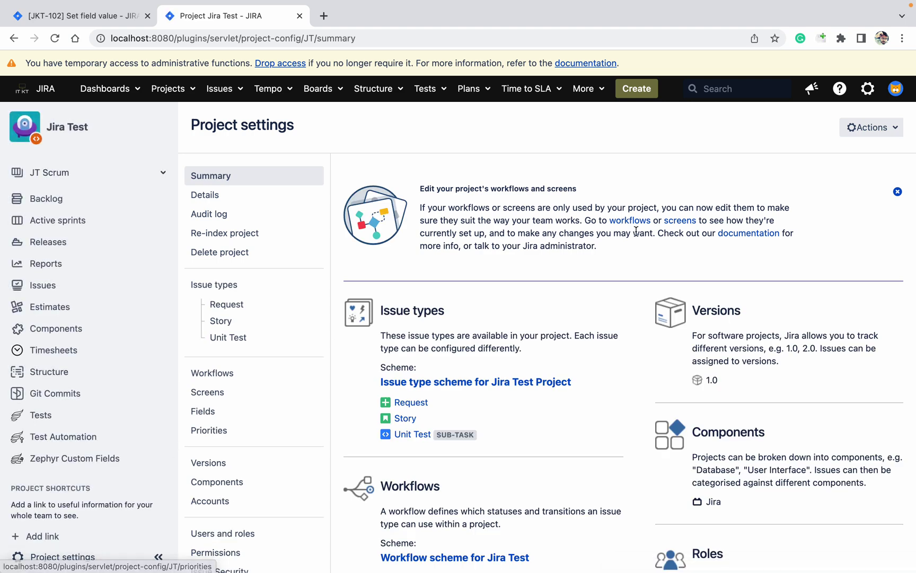
{"action": "scroll", "coordinate": [827, 175], "scroll_direction": "down", "scroll_amount": 5}
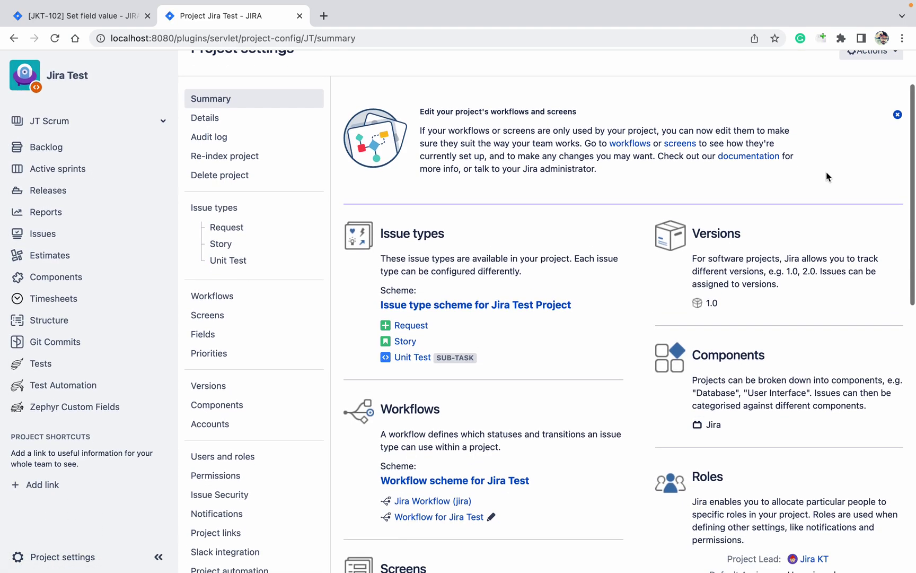
{"action": "scroll", "coordinate": [826, 172], "scroll_direction": "down", "scroll_amount": 1}
{"action": "left_click", "coordinate": [465, 314]}
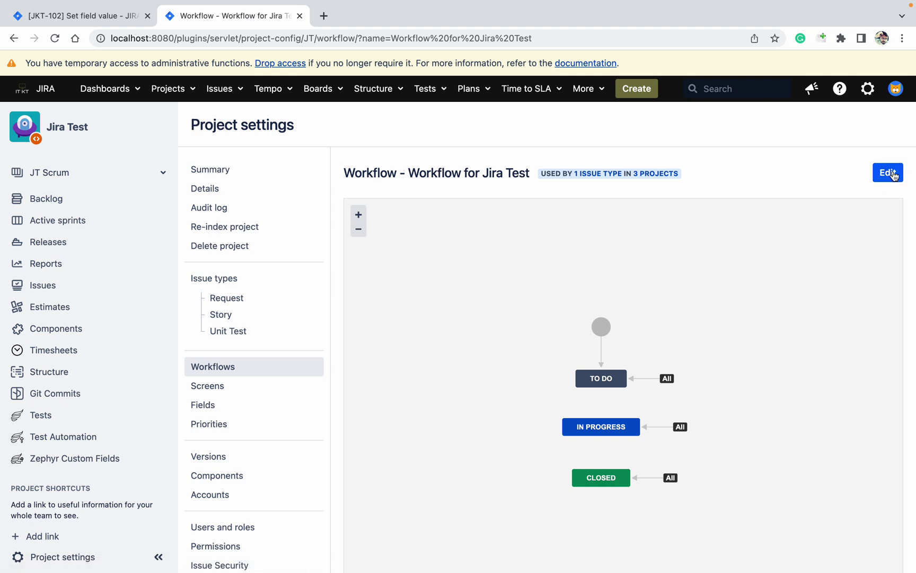
{"action": "left_click", "coordinate": [892, 174]}
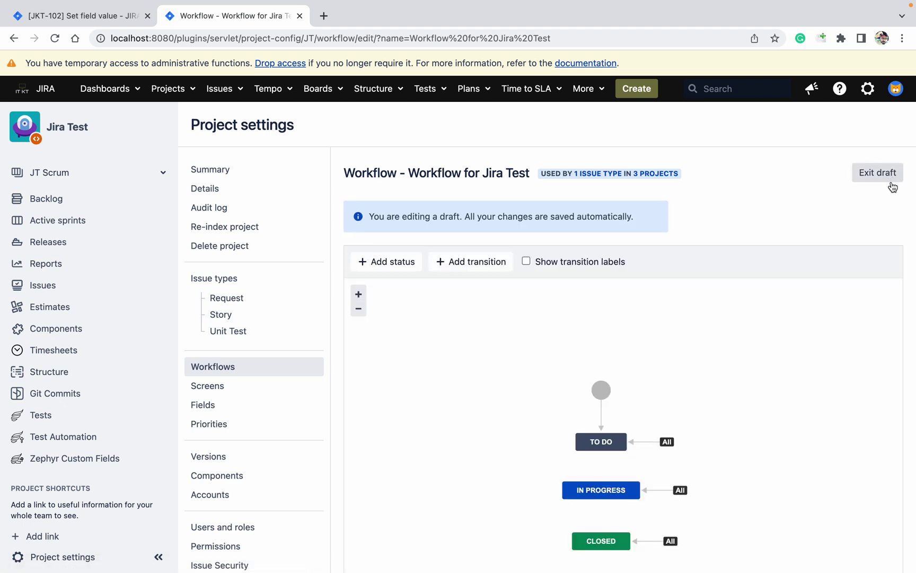
{"action": "scroll", "coordinate": [811, 211], "scroll_direction": "down", "scroll_amount": 5}
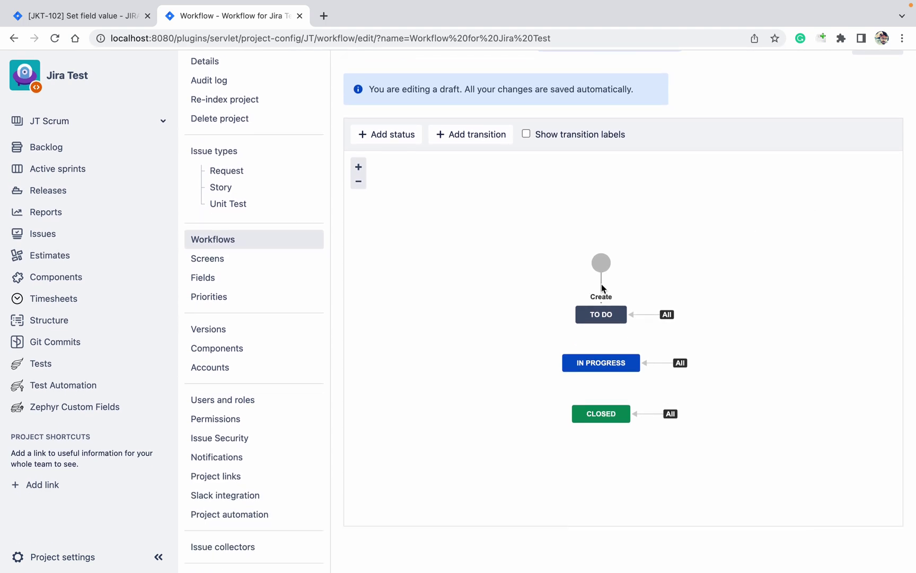
Delete the RCA required-field validator from the Closed transition
{"action": "left_click", "coordinate": [654, 413]}
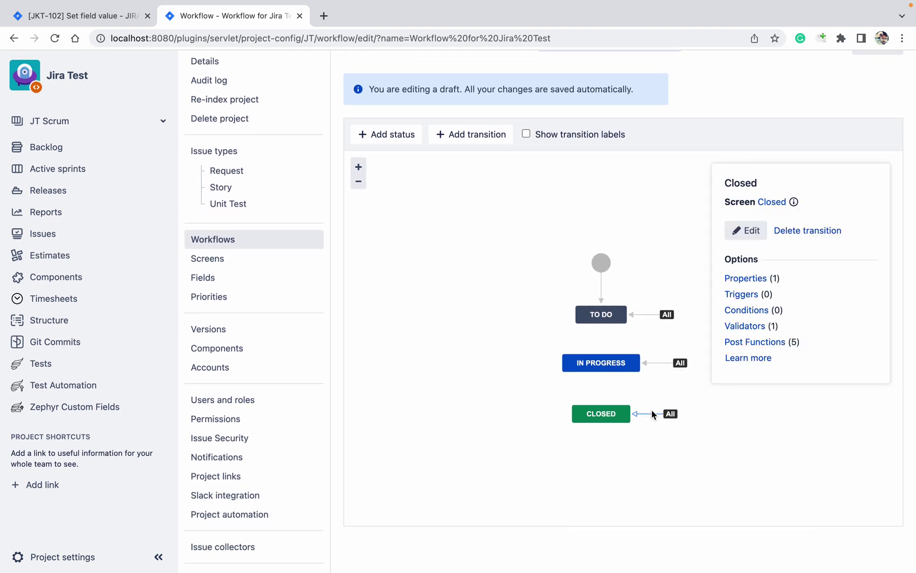
{"action": "left_click", "coordinate": [760, 327]}
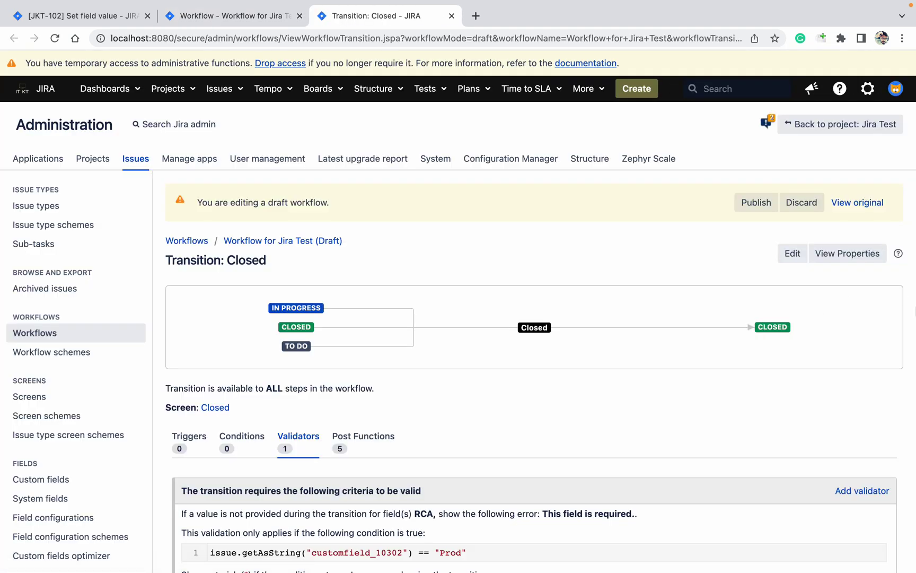
{"action": "left_click", "coordinate": [884, 515]}
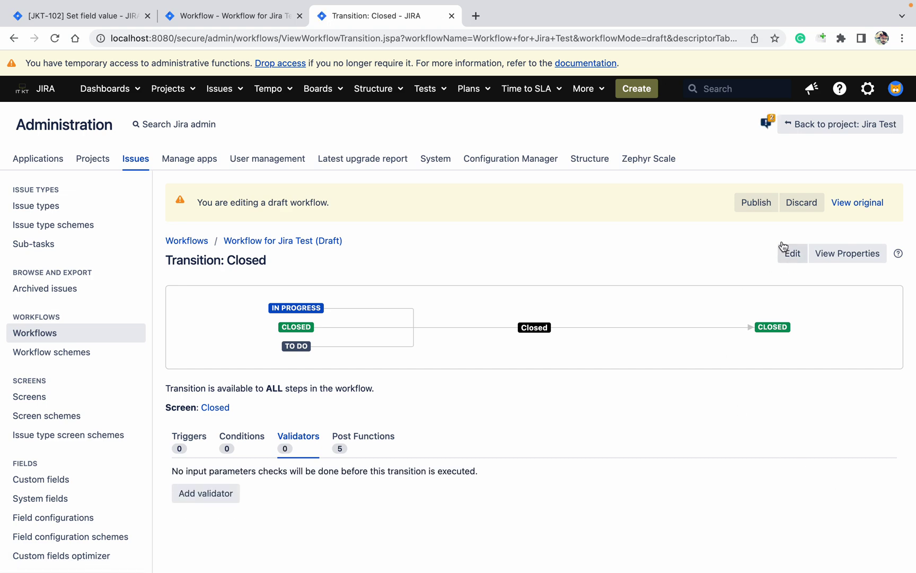
Browse the available validators list, then close it and return to the workflow
{"action": "left_click", "coordinate": [198, 497]}
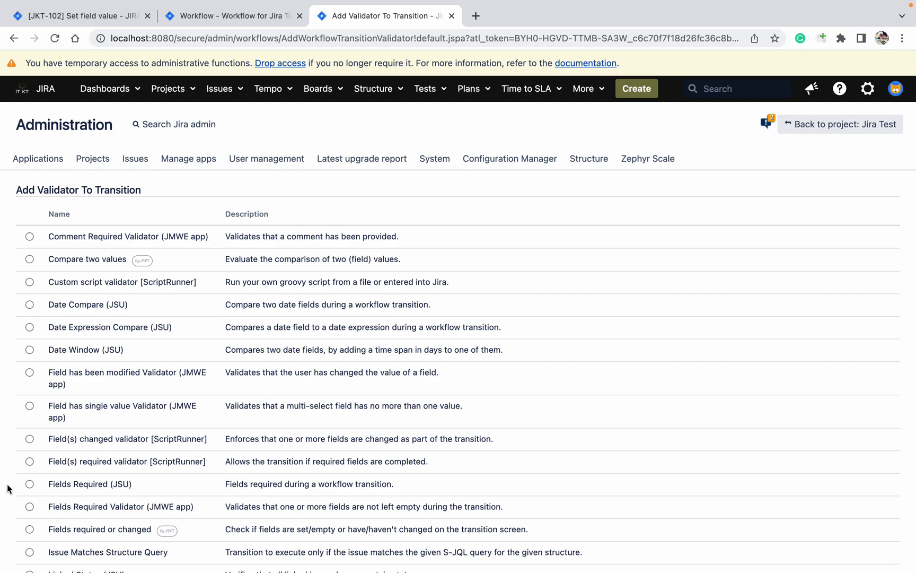
{"action": "scroll", "coordinate": [7, 489], "scroll_direction": "down", "scroll_amount": 1}
{"action": "scroll", "coordinate": [8, 489], "scroll_direction": "down", "scroll_amount": 7}
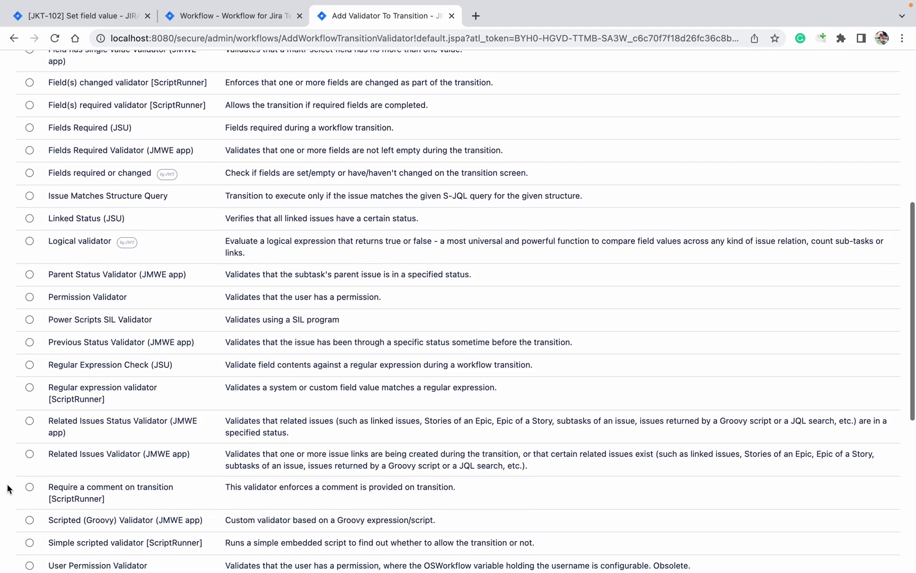
{"action": "scroll", "coordinate": [8, 488], "scroll_direction": "down", "scroll_amount": 5}
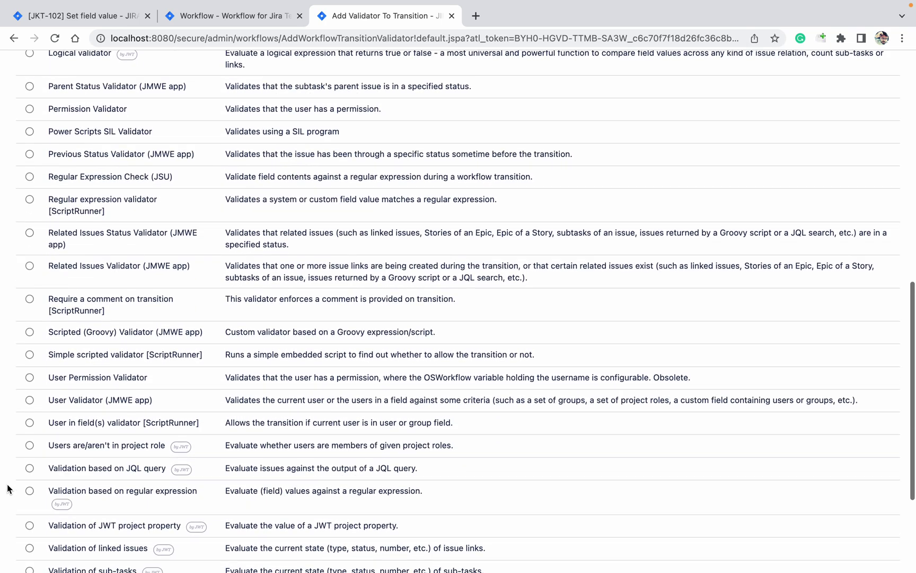
{"action": "scroll", "coordinate": [8, 488], "scroll_direction": "up", "scroll_amount": 3}
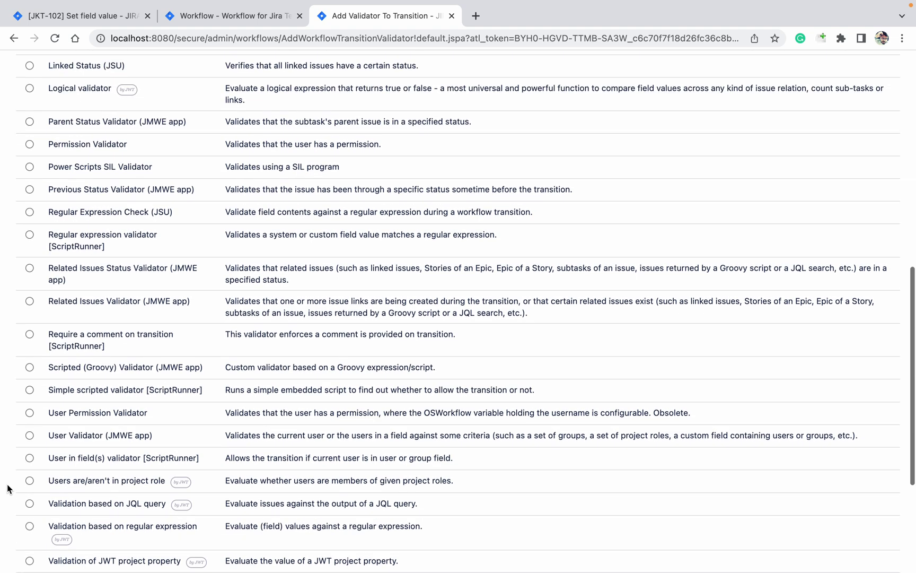
{"action": "left_click", "coordinate": [453, 17]}
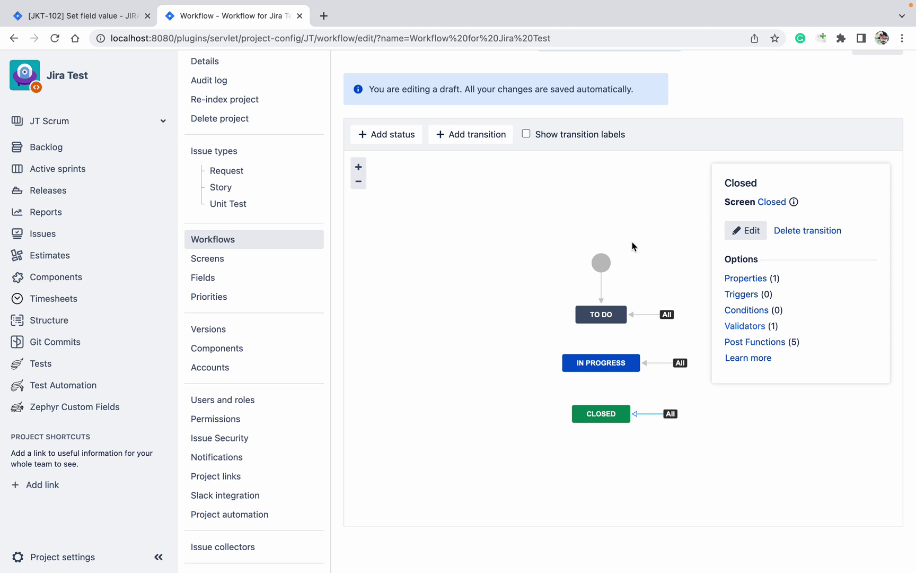
Add the 'Set field value (JMWE app)' post-function to the Closed transition
{"action": "left_click", "coordinate": [758, 342]}
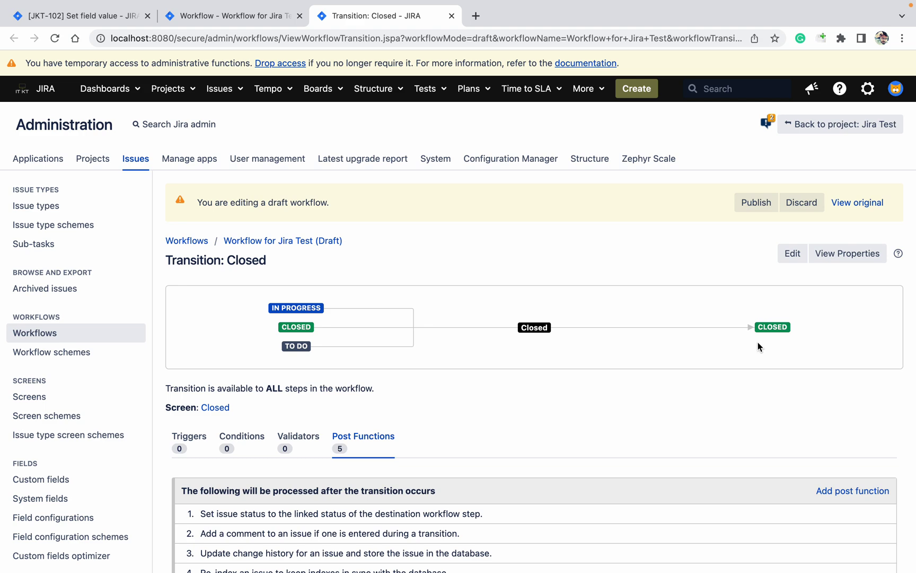
{"action": "left_click", "coordinate": [843, 492]}
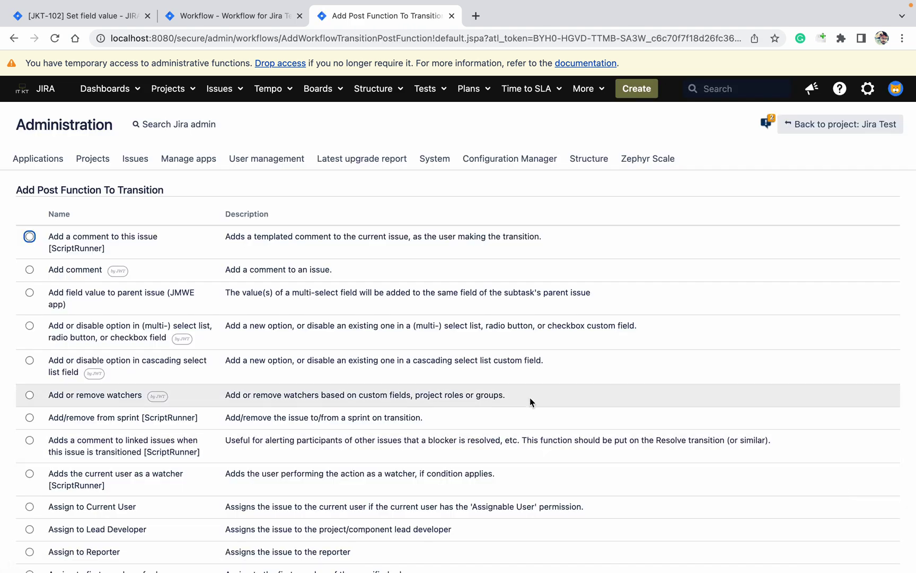
{"action": "left_click", "coordinate": [11, 456]}
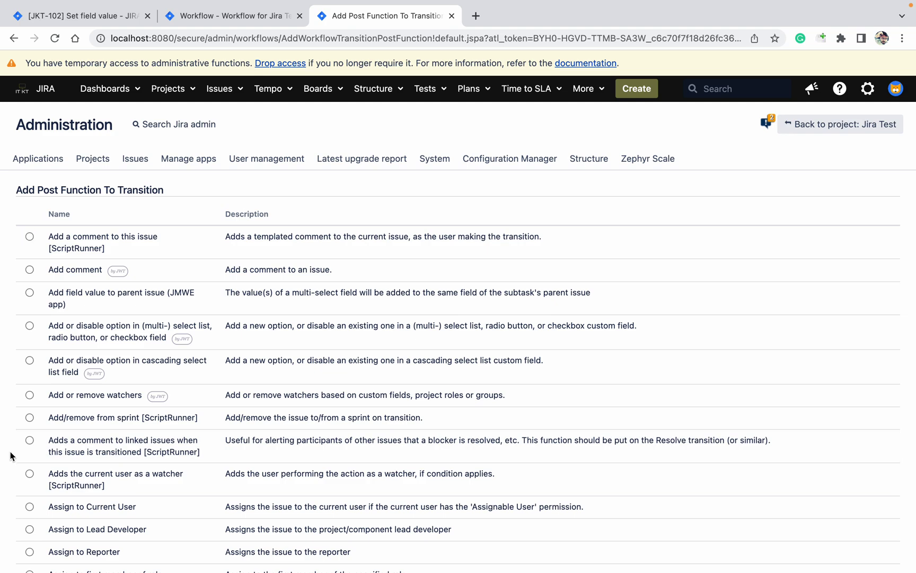
{"action": "scroll", "coordinate": [12, 456], "scroll_direction": "down", "scroll_amount": 9}
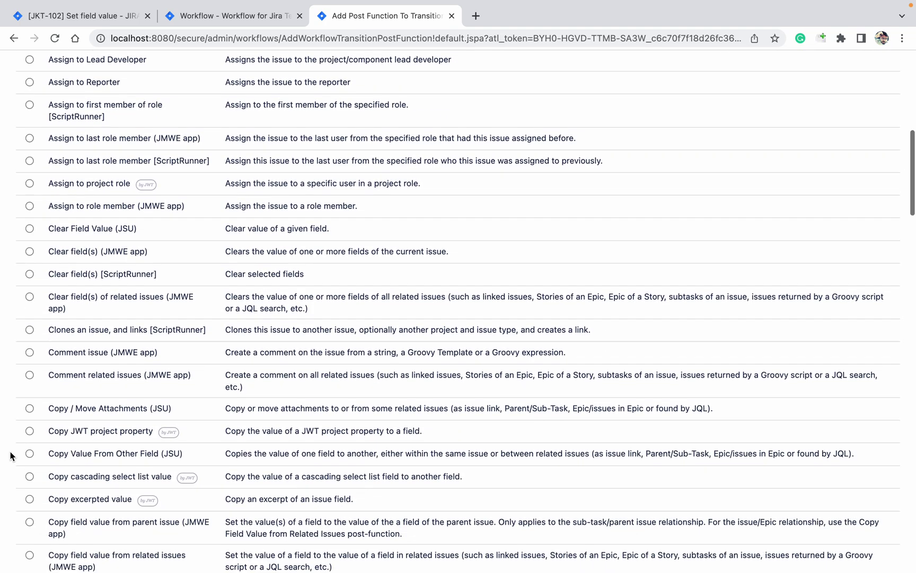
{"action": "scroll", "coordinate": [12, 456], "scroll_direction": "down", "scroll_amount": 11}
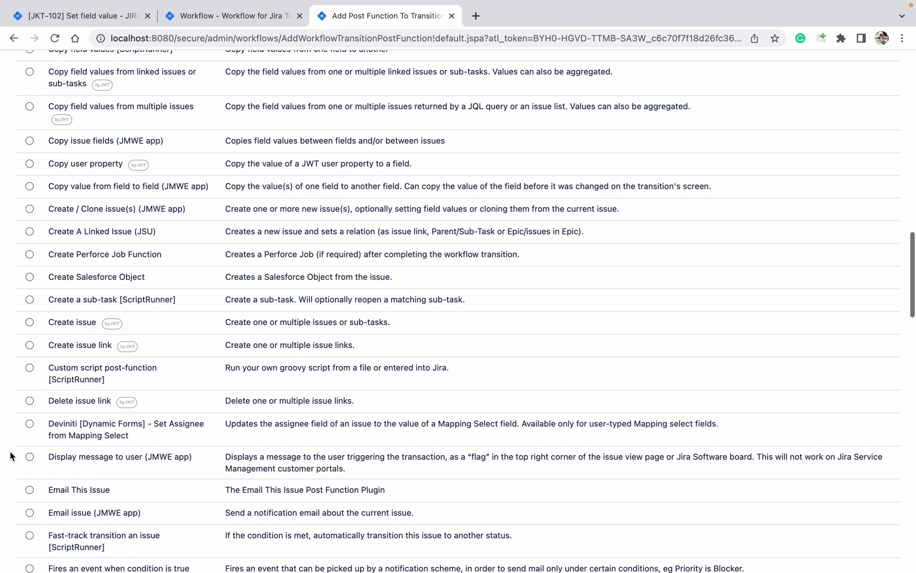
{"action": "scroll", "coordinate": [12, 456], "scroll_direction": "down", "scroll_amount": 11}
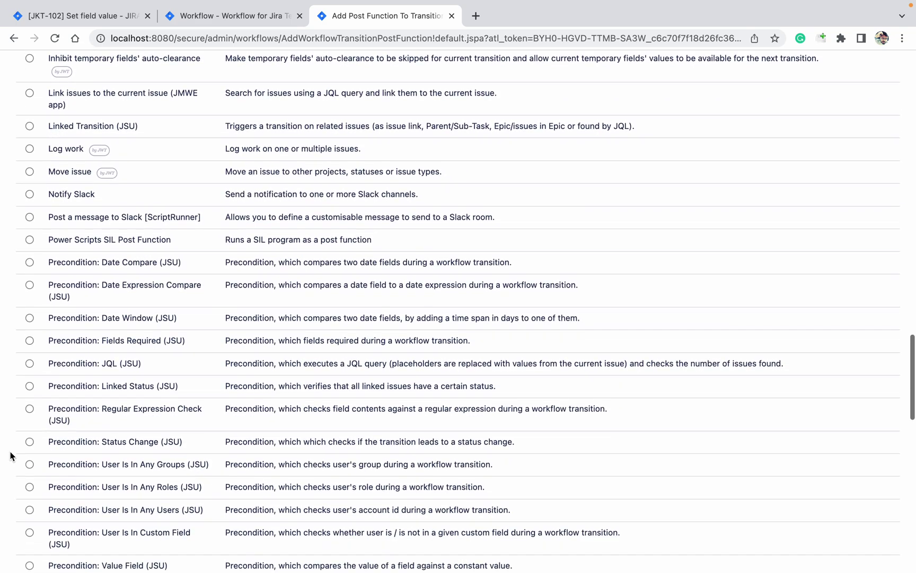
{"action": "scroll", "coordinate": [12, 456], "scroll_direction": "down", "scroll_amount": 5}
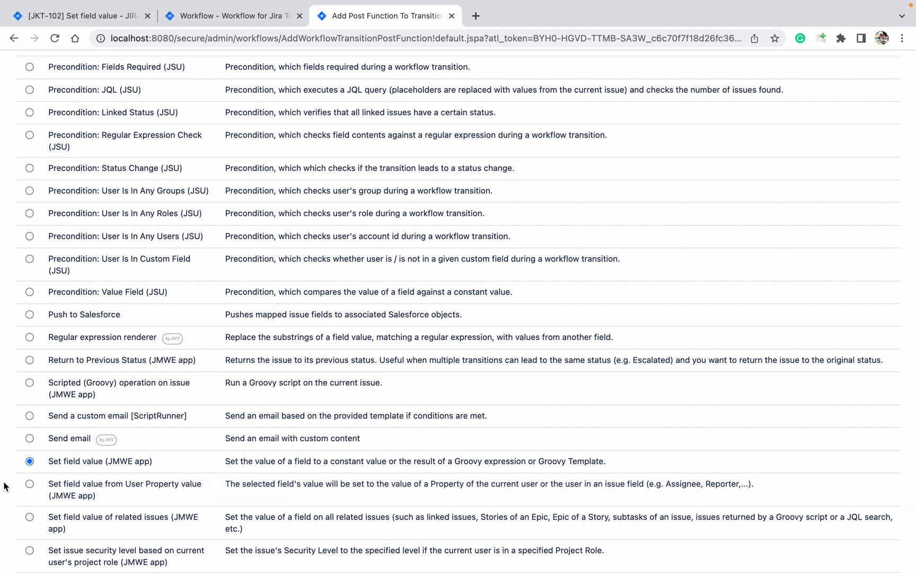
{"action": "scroll", "coordinate": [5, 485], "scroll_direction": "down", "scroll_amount": 8}
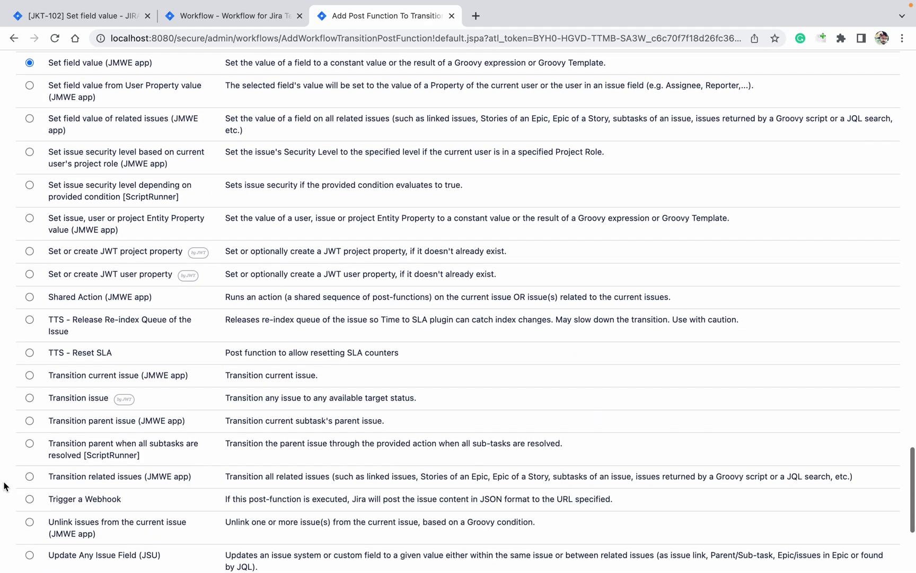
{"action": "scroll", "coordinate": [5, 486], "scroll_direction": "down", "scroll_amount": 5}
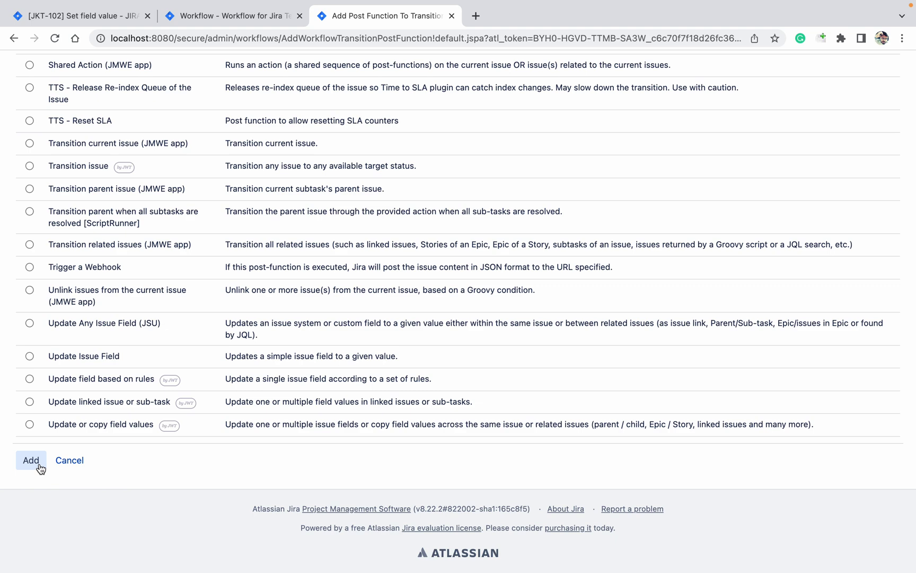
{"action": "left_click", "coordinate": [31, 459]}
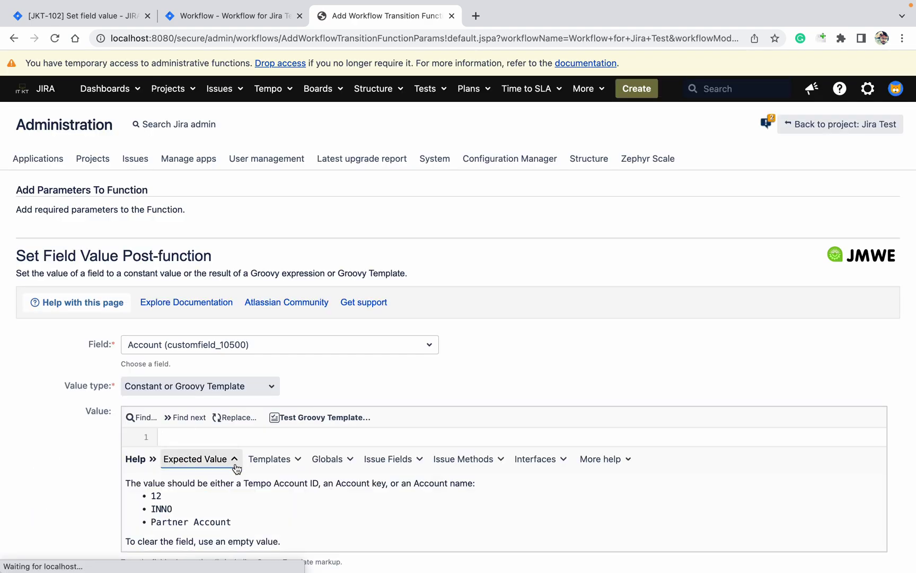
Choose RCA as the field and enter the value 'its from workflow'
{"action": "left_click", "coordinate": [303, 346]}
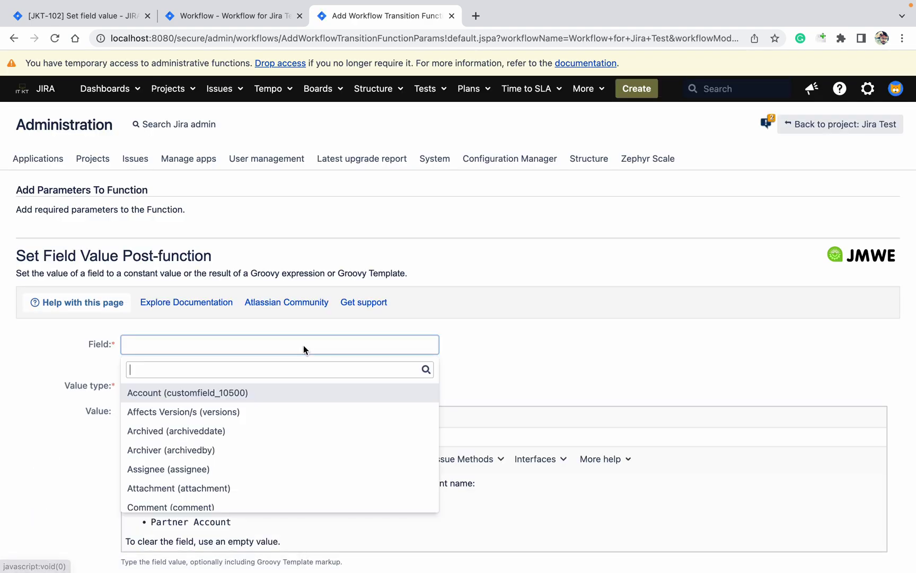
{"action": "type", "text": "rca"}
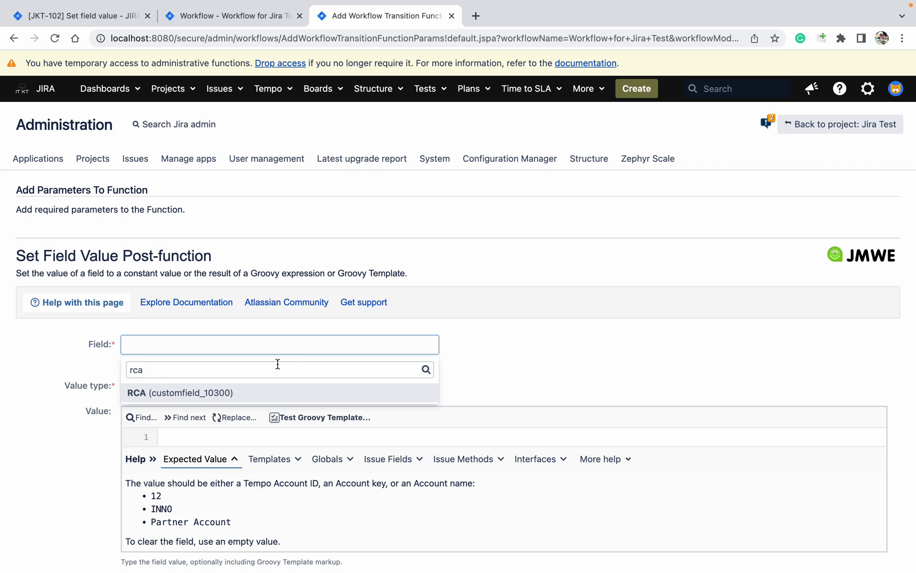
{"action": "left_click", "coordinate": [257, 392]}
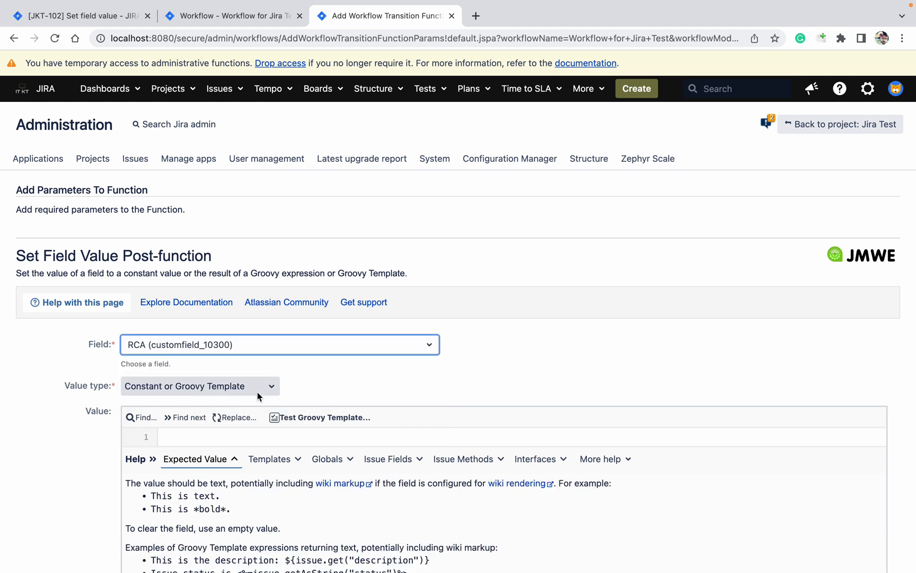
{"action": "left_click", "coordinate": [219, 436]}
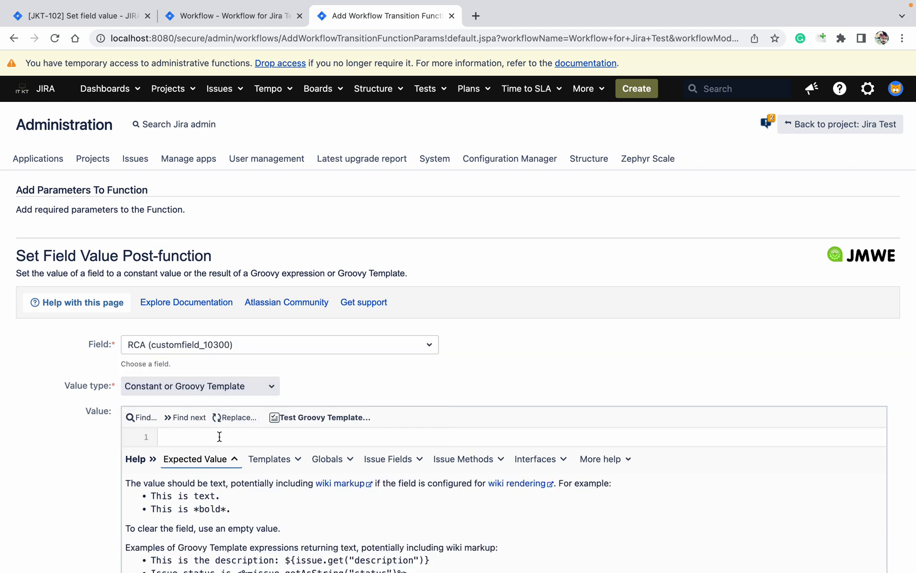
{"action": "type", "text": "ts from workflow"}
Enable the 'Set only if empty' option
{"action": "scroll", "coordinate": [83, 520], "scroll_direction": "down", "scroll_amount": 5}
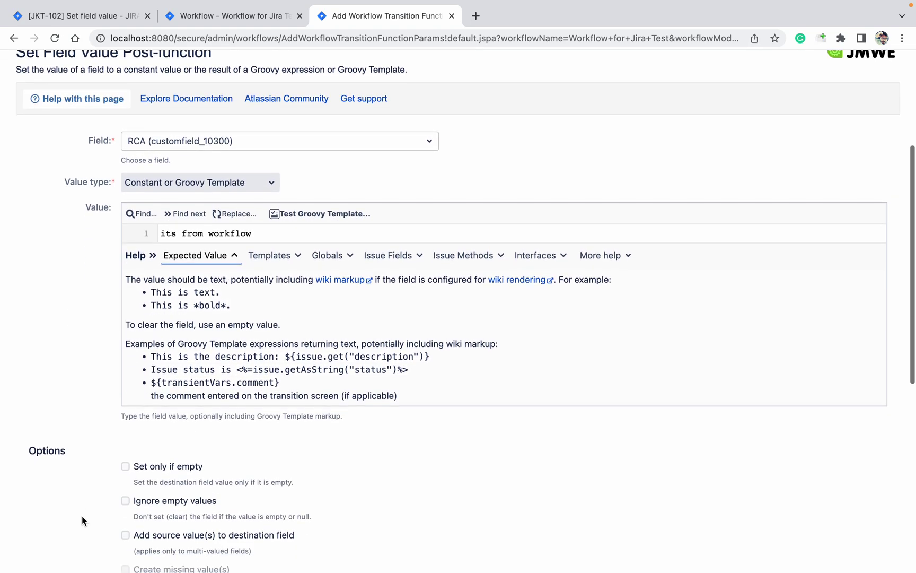
{"action": "scroll", "coordinate": [82, 520], "scroll_direction": "down", "scroll_amount": 3}
{"action": "scroll", "coordinate": [83, 520], "scroll_direction": "up", "scroll_amount": 1}
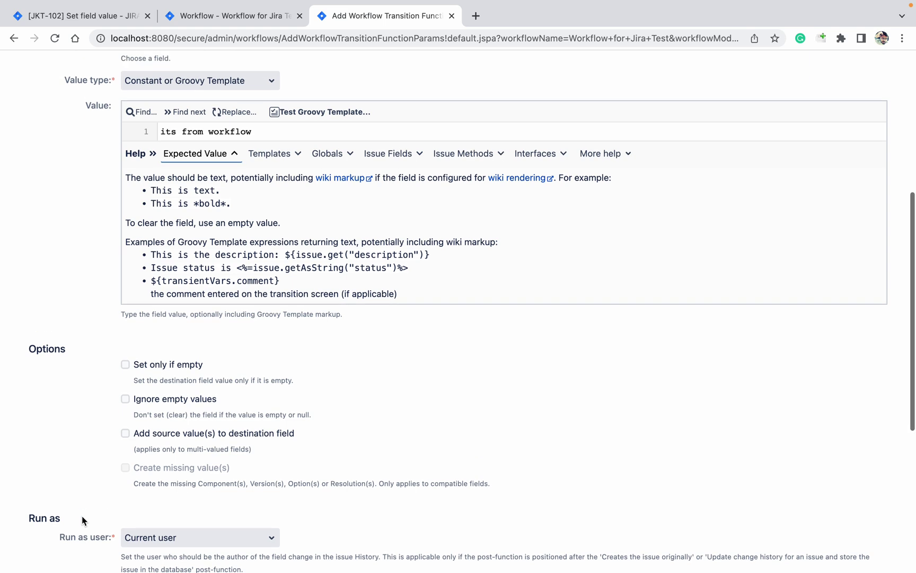
{"action": "scroll", "coordinate": [82, 519], "scroll_direction": "down", "scroll_amount": 1}
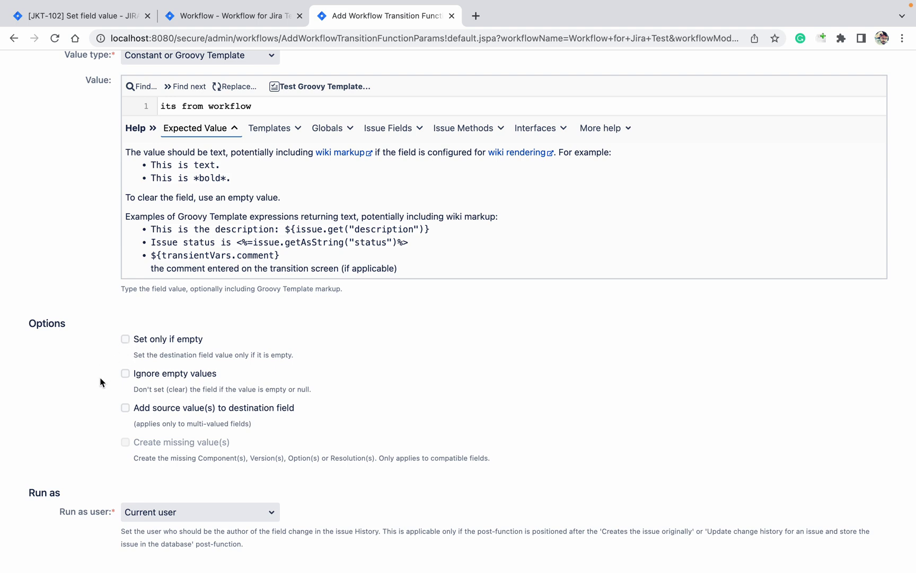
{"action": "left_click", "coordinate": [126, 340]}
{"action": "scroll", "coordinate": [97, 401], "scroll_direction": "down", "scroll_amount": 5}
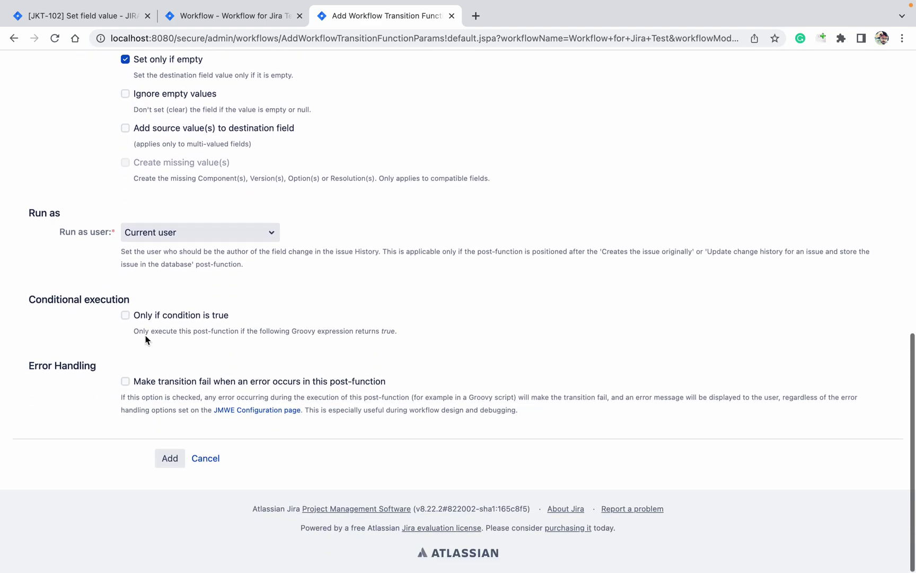
Enable 'Only if condition is true' and reference the Instance field in the condition
{"action": "left_click", "coordinate": [126, 316]}
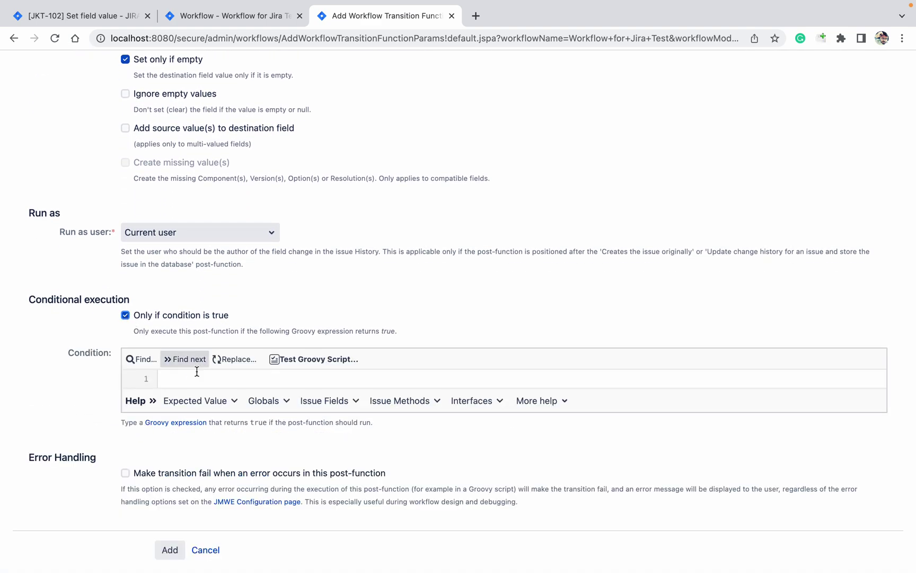
{"action": "left_click", "coordinate": [318, 402]}
{"action": "left_click", "coordinate": [257, 447]}
{"action": "type", "text": "in"}
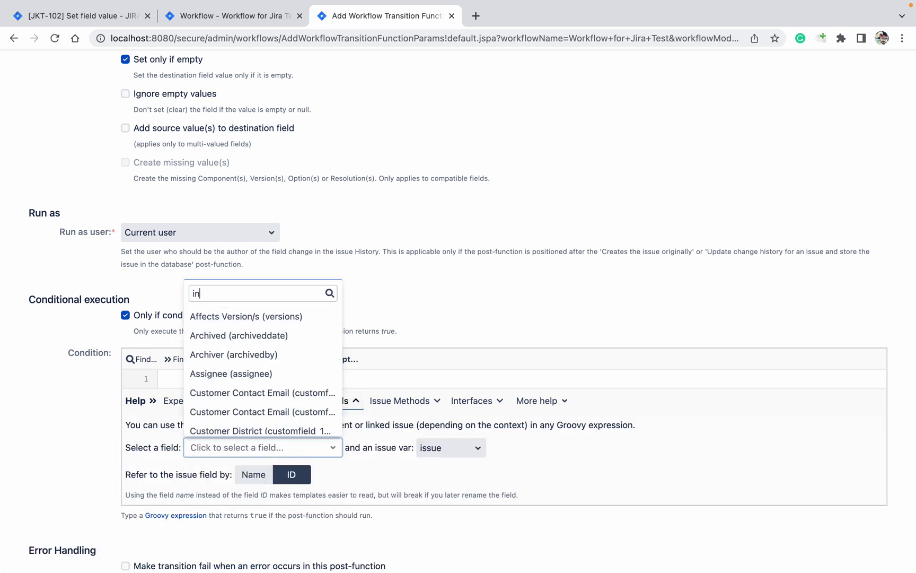
{"action": "type", "text": "s"}
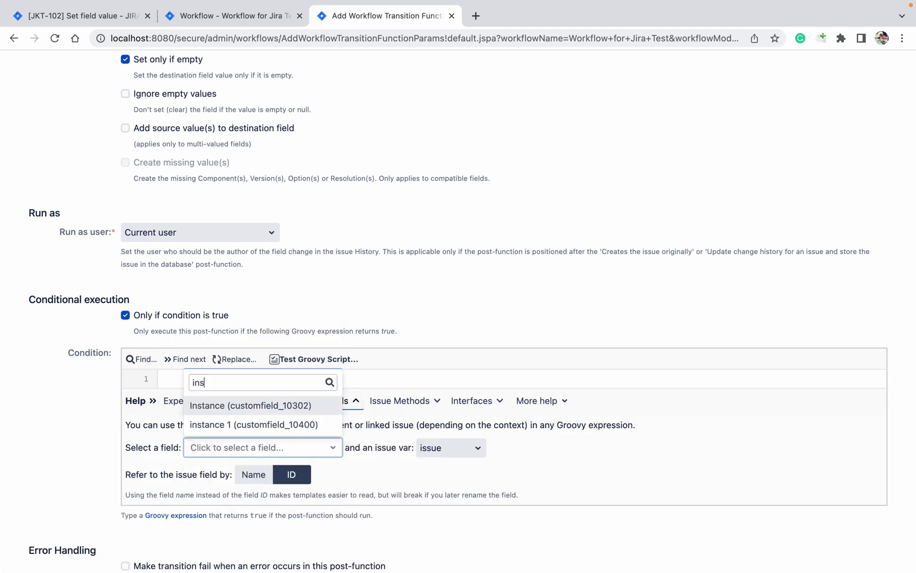
{"action": "left_click", "coordinate": [279, 407]}
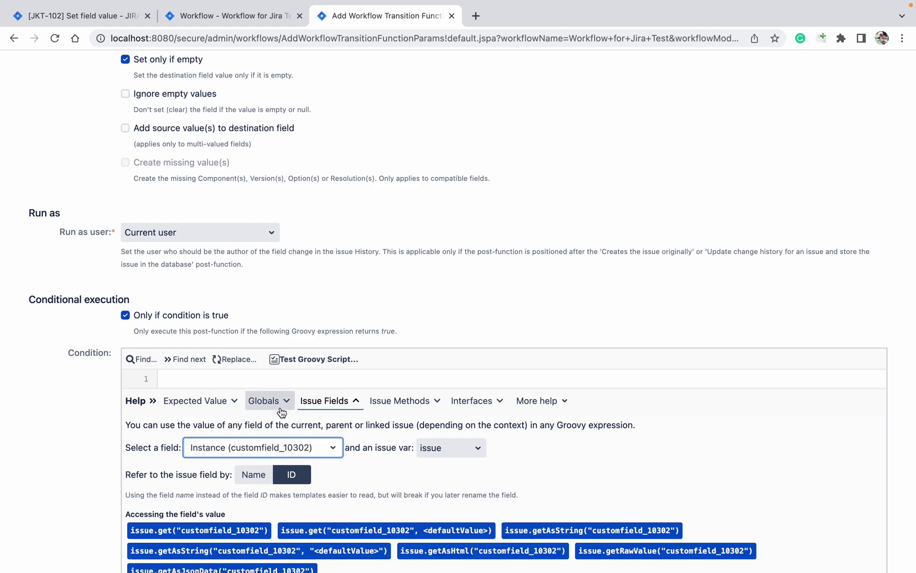
{"action": "left_click", "coordinate": [53, 455]}
Insert the getAsString == comparison and replace 'An option' with Prod
{"action": "scroll", "coordinate": [53, 456], "scroll_direction": "down", "scroll_amount": 4}
{"action": "scroll", "coordinate": [53, 455], "scroll_direction": "down", "scroll_amount": 5}
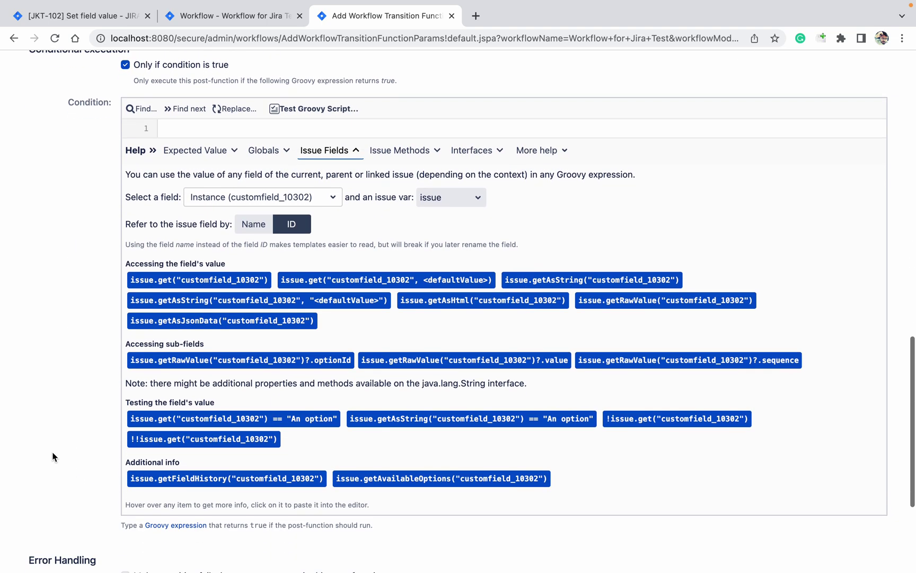
{"action": "left_click", "coordinate": [480, 374]}
{"action": "scroll", "coordinate": [480, 373], "scroll_direction": "down", "scroll_amount": 5}
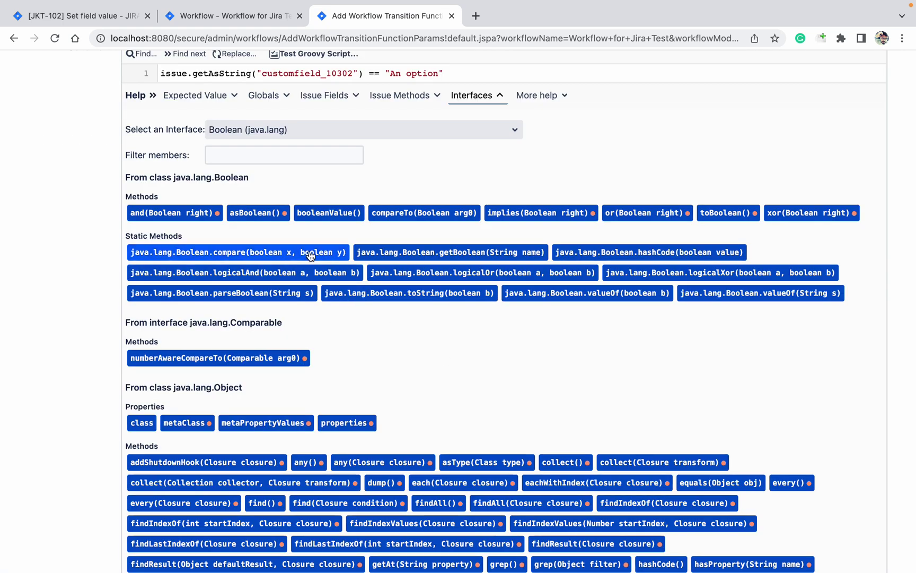
{"action": "left_click_drag", "start_coordinate": [439, 72], "coordinate": [393, 78]}
{"action": "type", "text": "P"}
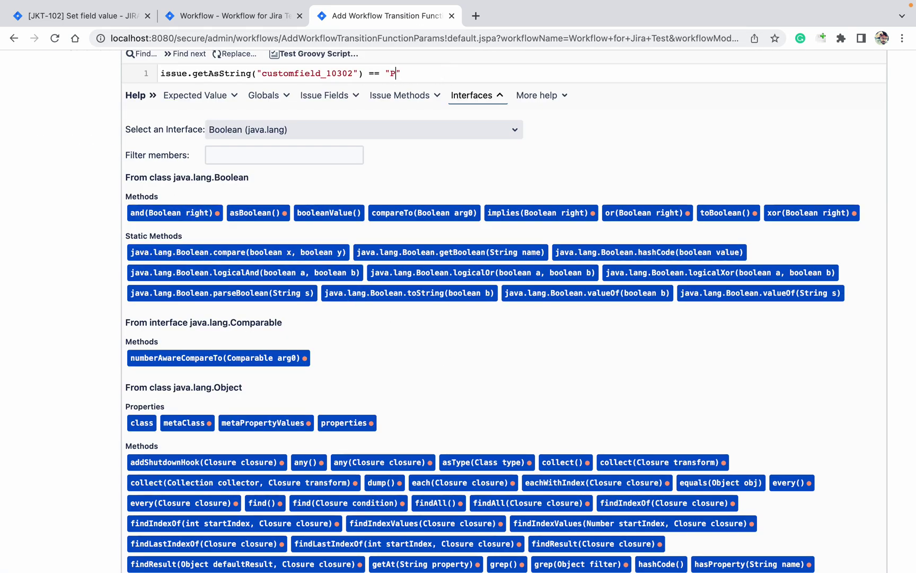
{"action": "type", "text": "rod"}
{"action": "scroll", "coordinate": [78, 301], "scroll_direction": "down", "scroll_amount": 6}
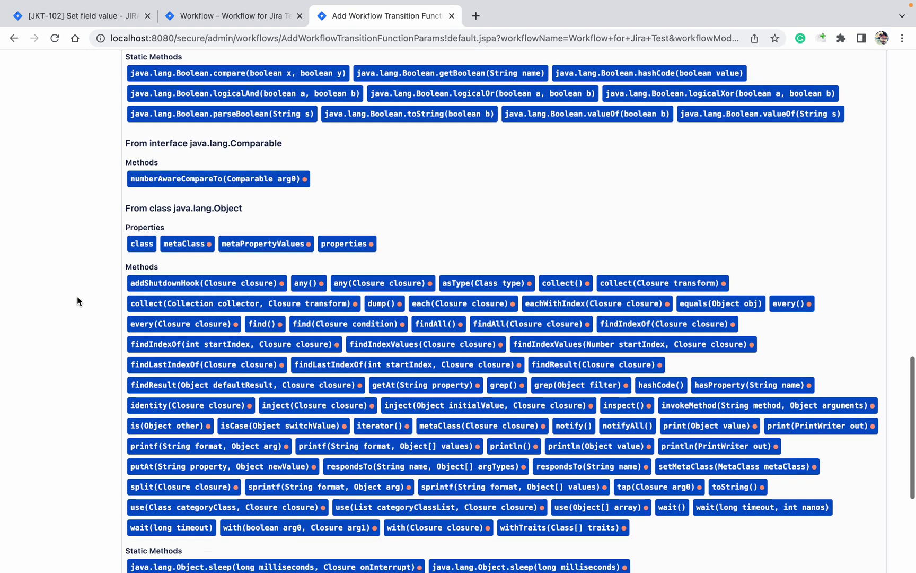
{"action": "scroll", "coordinate": [78, 302], "scroll_direction": "down", "scroll_amount": 2}
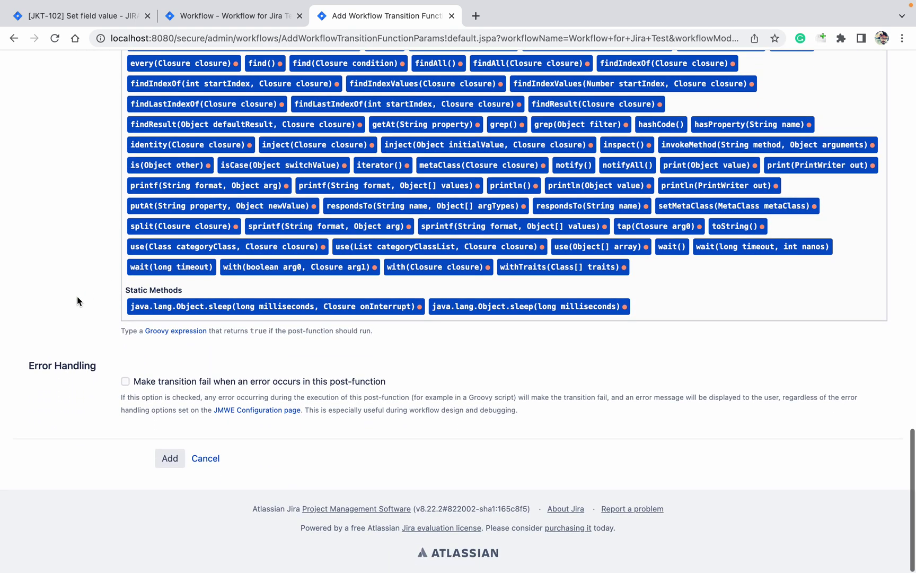
Save the post-function, publish the draft workflow without a backup, and start a new issue
{"action": "left_click", "coordinate": [172, 462]}
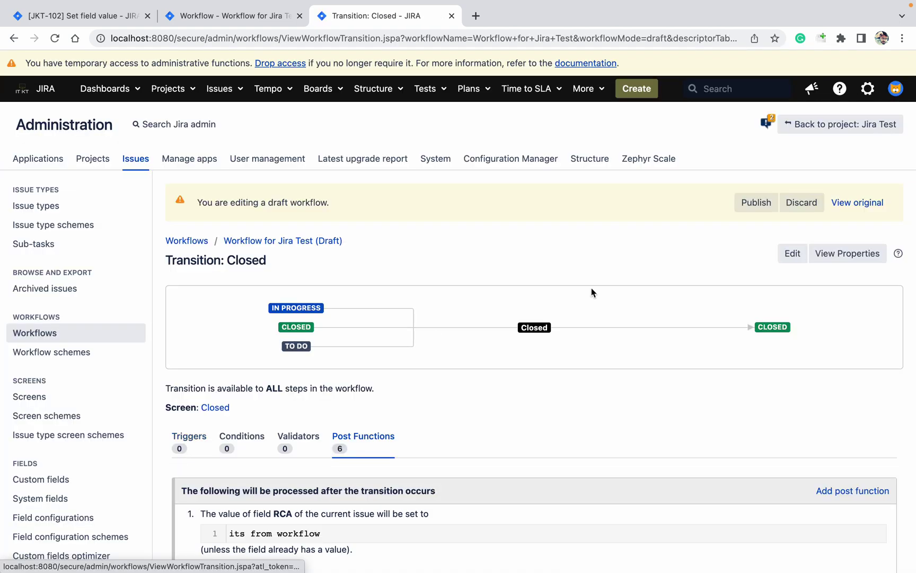
{"action": "left_click", "coordinate": [764, 208]}
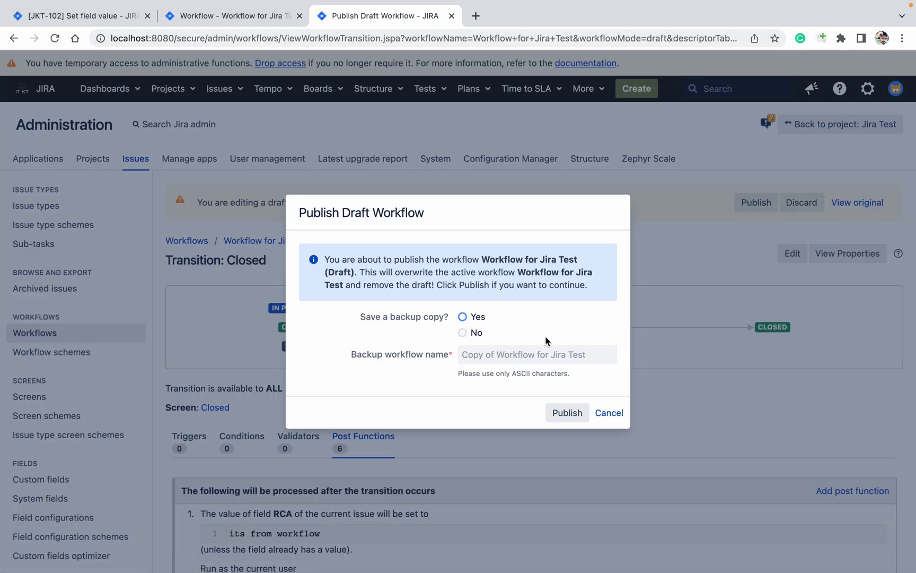
{"action": "left_click", "coordinate": [462, 333]}
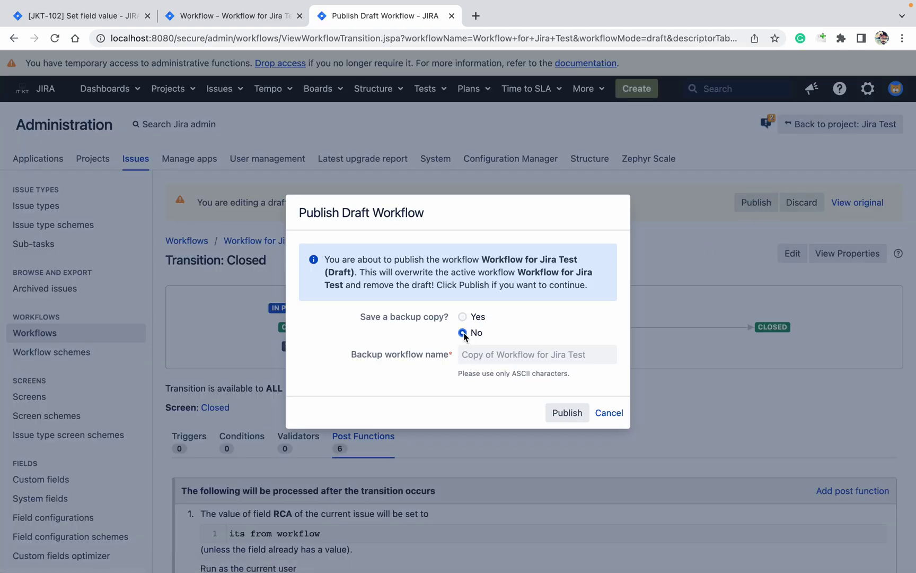
{"action": "left_click", "coordinate": [564, 412]}
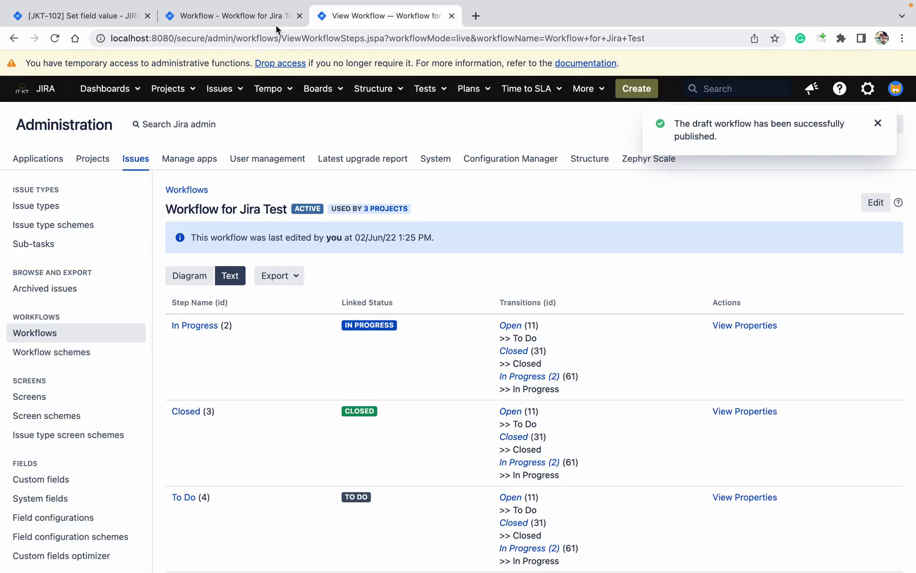
{"action": "left_click", "coordinate": [636, 92]}
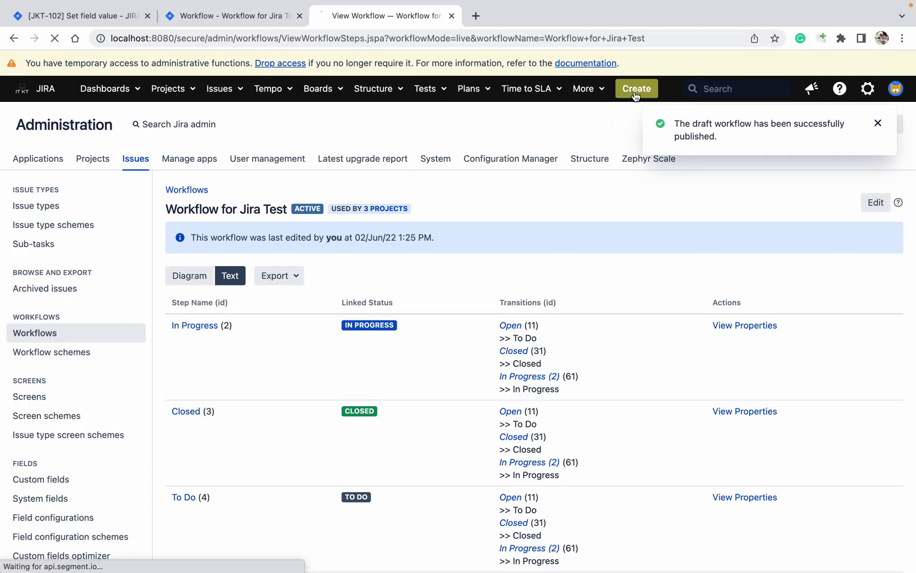
Create issue JT-15 with summary 'hscbdc' and description 'dscfsdfc', Instance left at Dev
{"action": "left_click", "coordinate": [327, 246]}
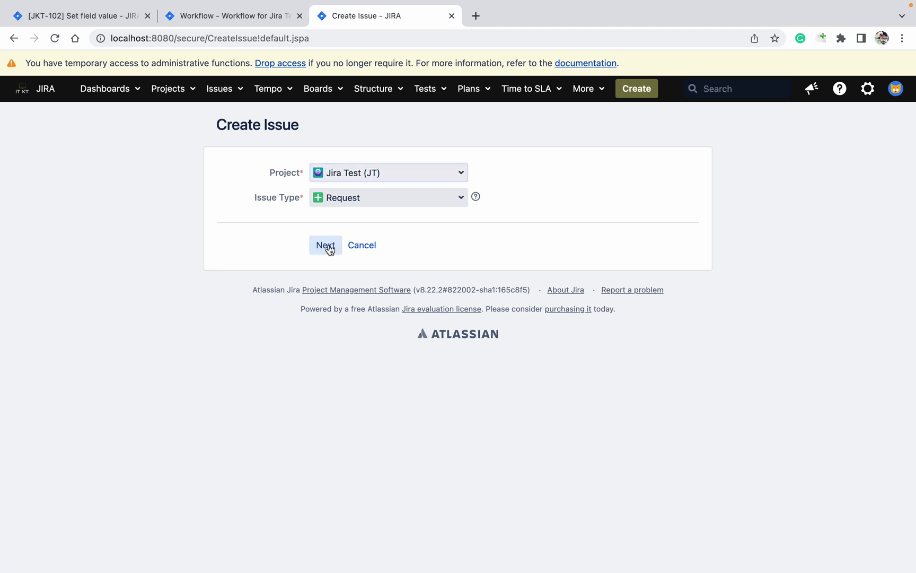
{"action": "type", "text": "hscbdc"}
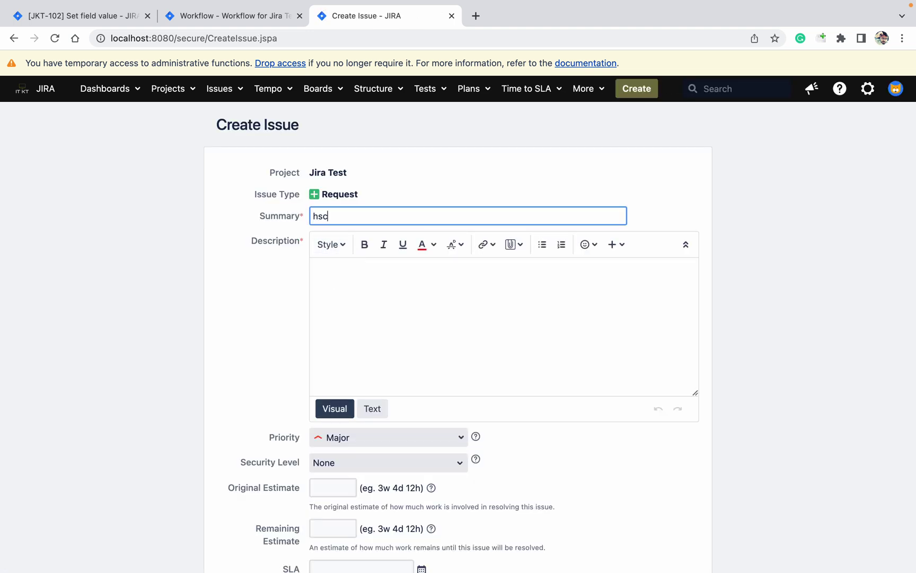
{"action": "left_click", "coordinate": [397, 341]}
{"action": "type", "text": "dscfsdfc"}
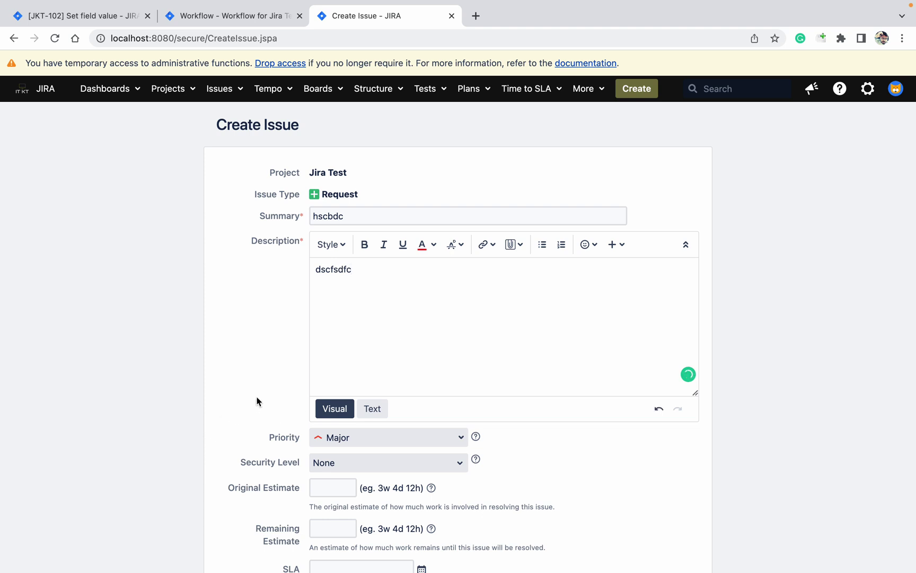
{"action": "scroll", "coordinate": [257, 400], "scroll_direction": "down", "scroll_amount": 7}
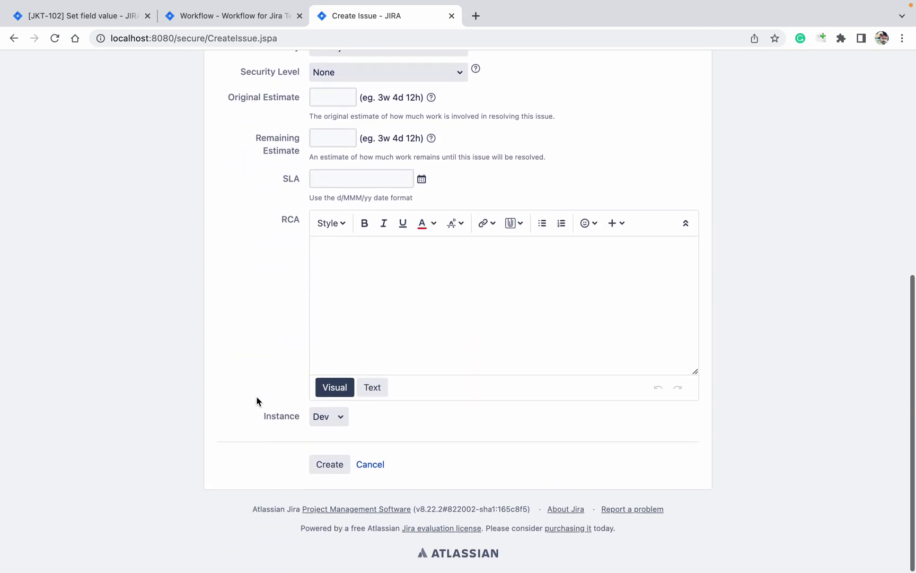
{"action": "left_click", "coordinate": [334, 464]}
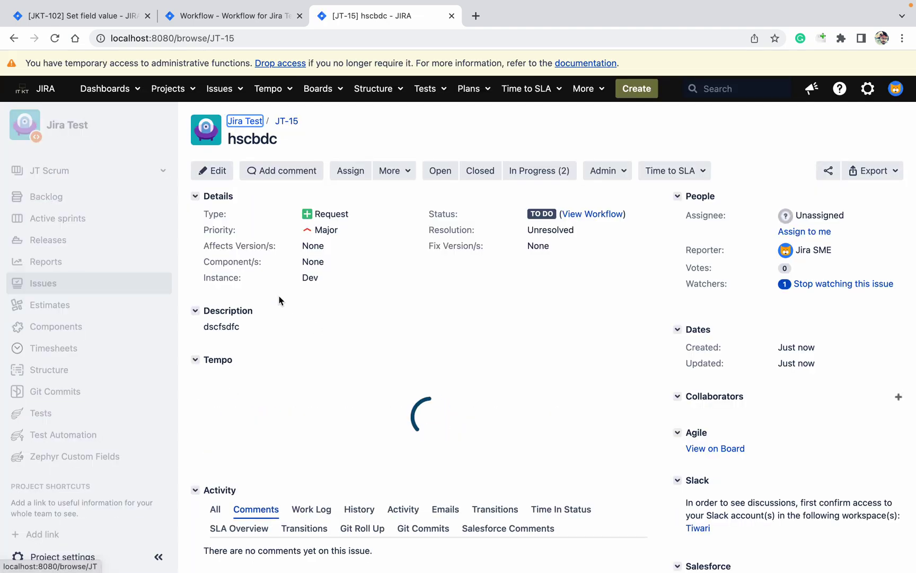
Close JT-15 with Instance Dev, then reopen it to TO DO
{"action": "left_click", "coordinate": [484, 171]}
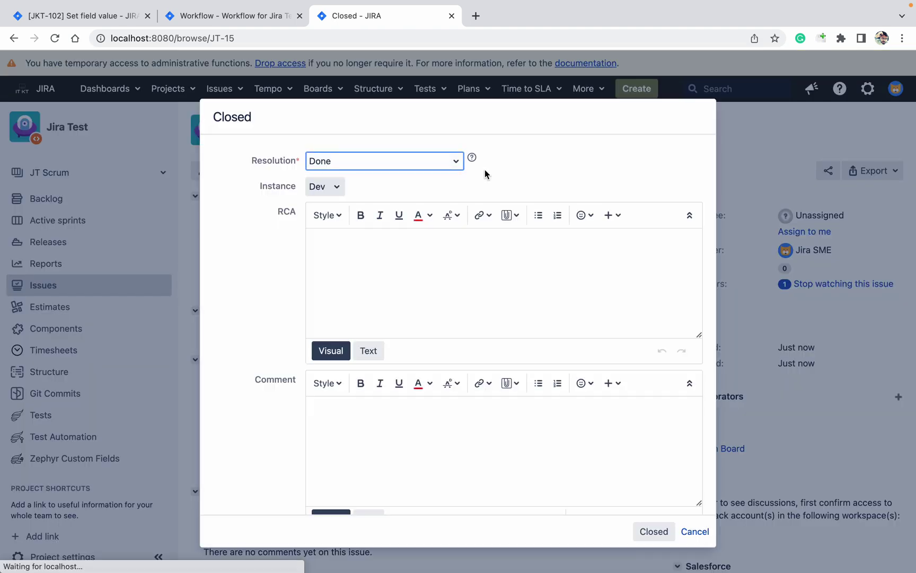
{"action": "left_click", "coordinate": [658, 530]}
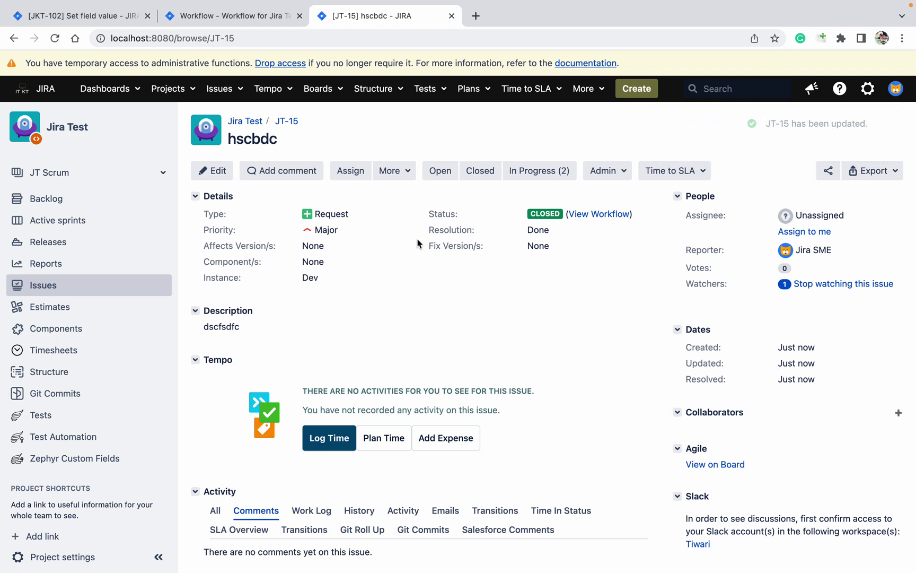
{"action": "left_click", "coordinate": [449, 178]}
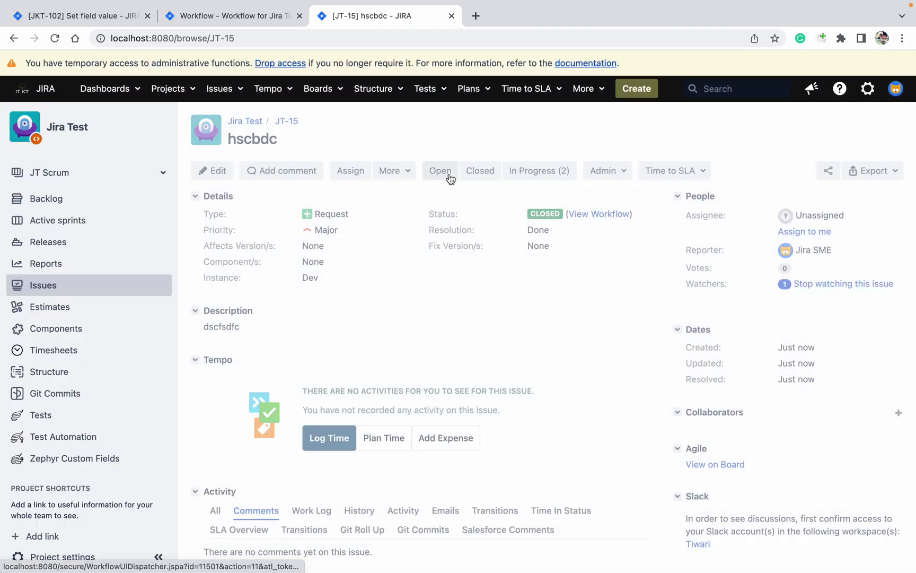
Close JT-15 again with Instance set to Prod
{"action": "left_click", "coordinate": [481, 170]}
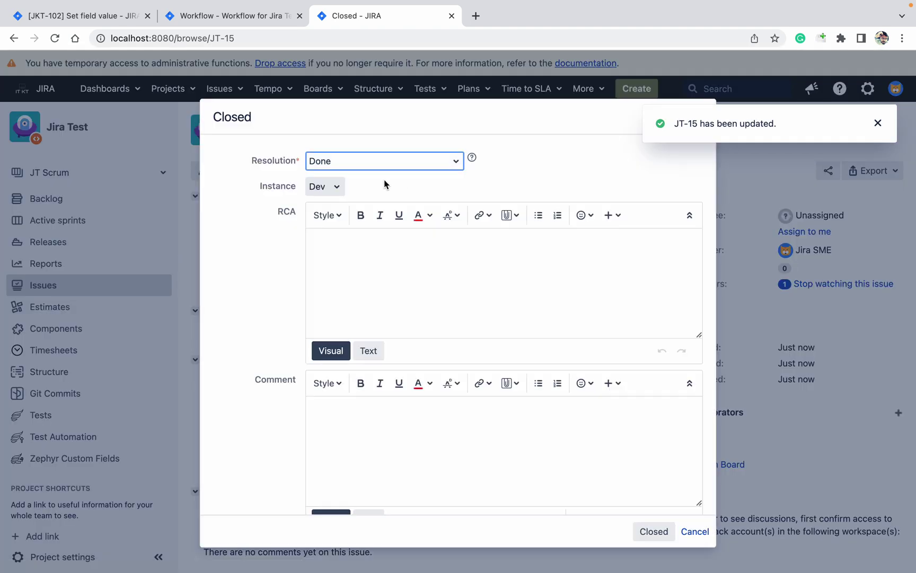
{"action": "left_click", "coordinate": [324, 190]}
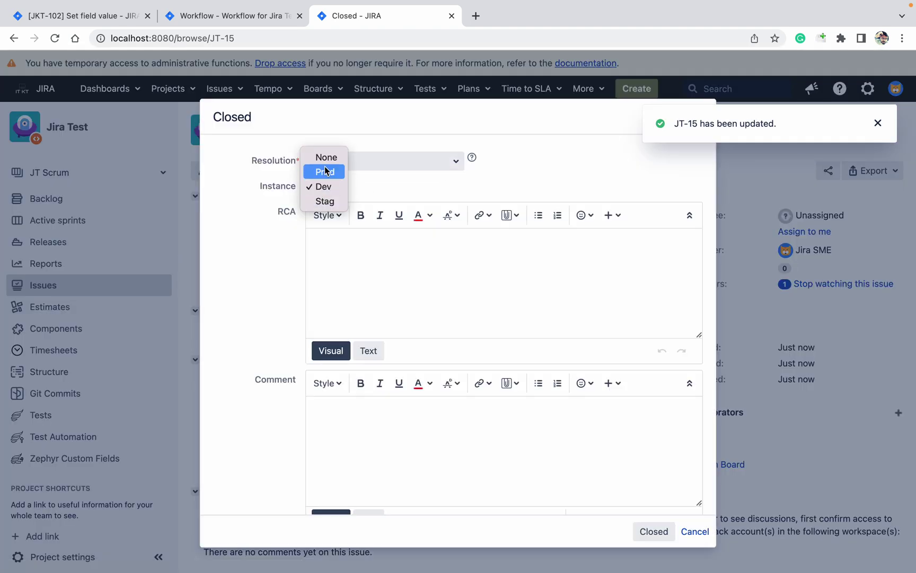
{"action": "left_click", "coordinate": [326, 171]}
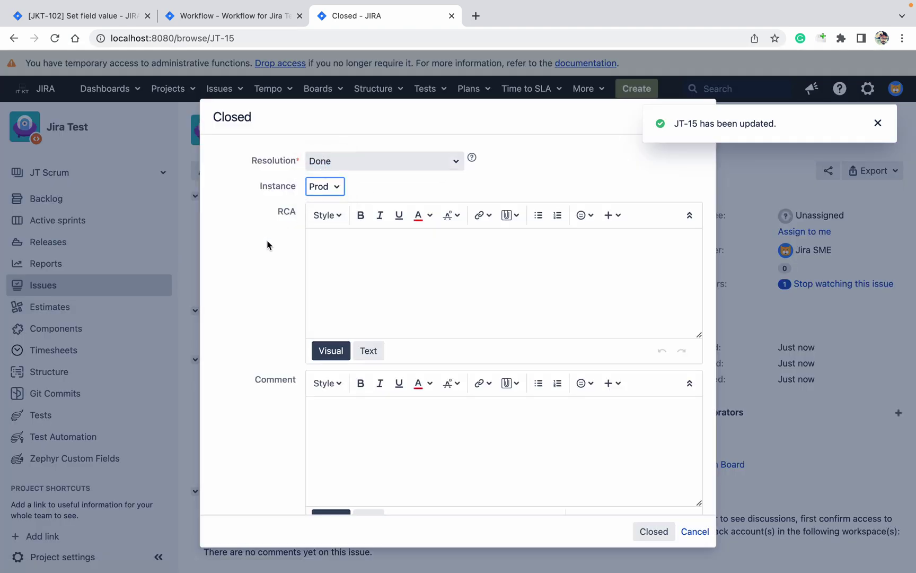
{"action": "left_click", "coordinate": [659, 533]}
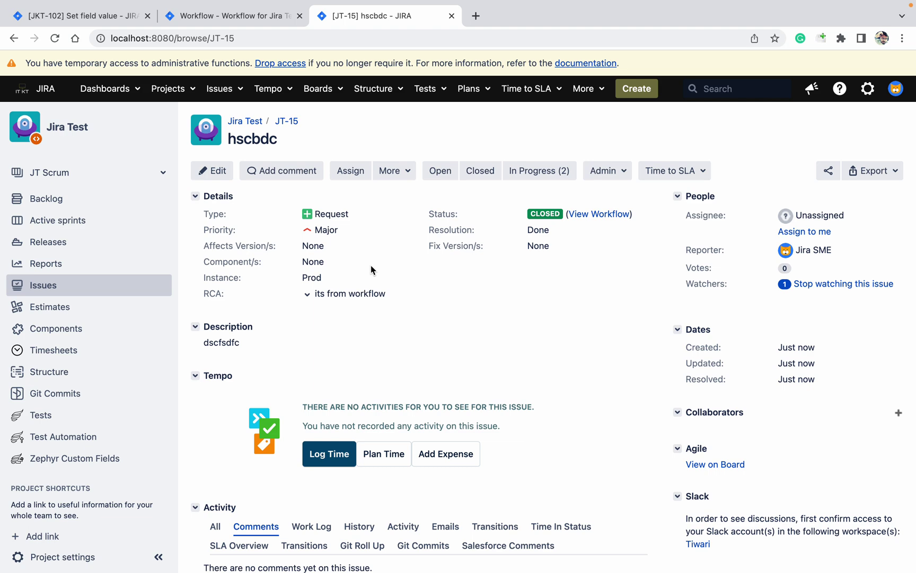
Exit the current workflow draft and reopen the workflow for editing
{"action": "left_click", "coordinate": [238, 21]}
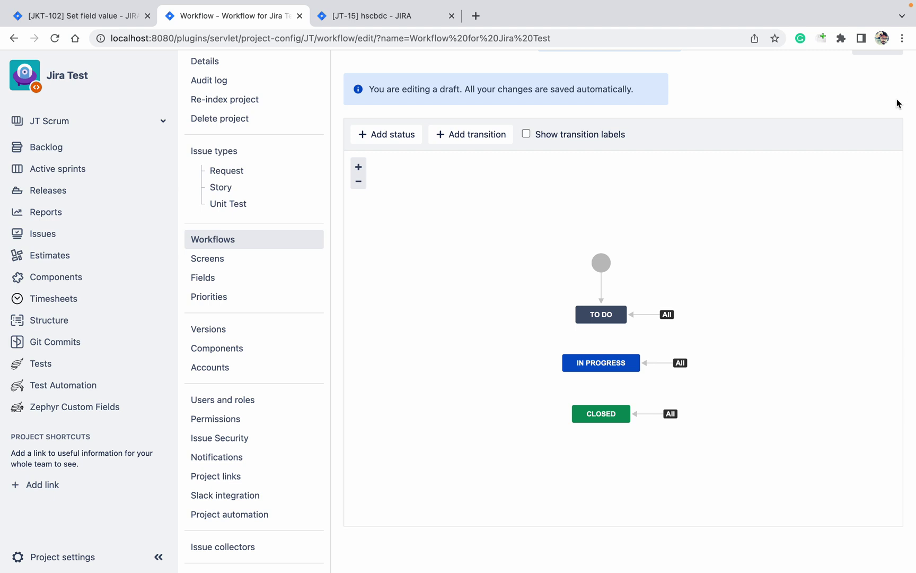
{"action": "scroll", "coordinate": [897, 103], "scroll_direction": "up", "scroll_amount": 2}
{"action": "left_click", "coordinate": [876, 96]}
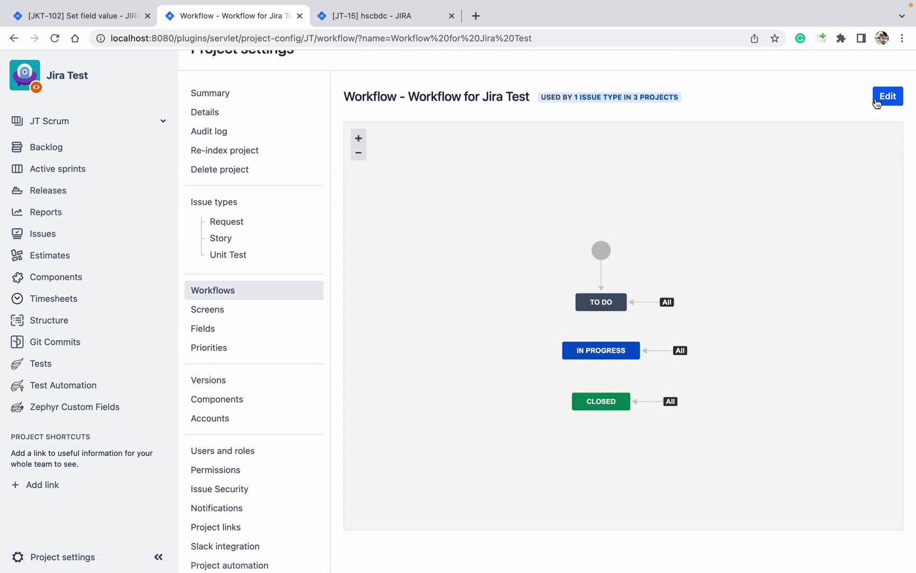
{"action": "left_click", "coordinate": [878, 98]}
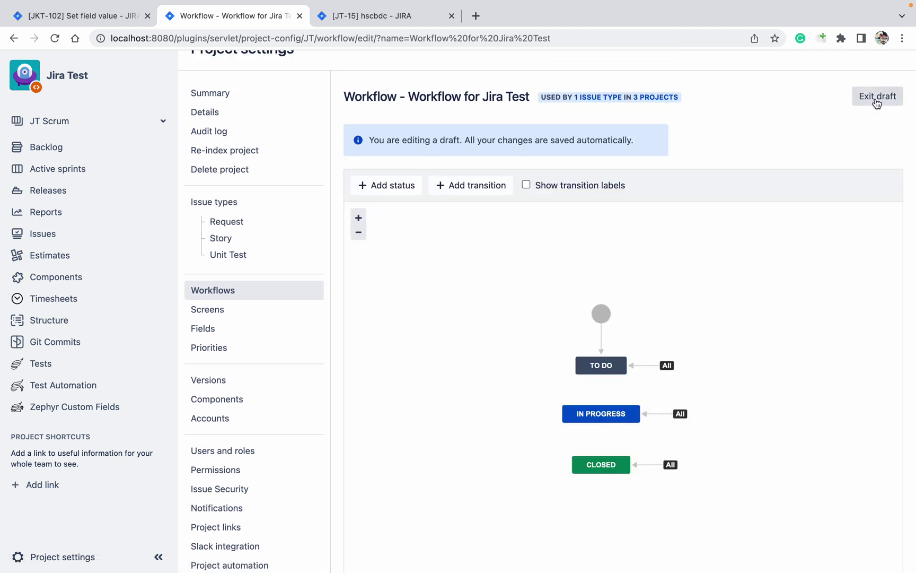
Make the Closed transition's RCA post-function replace existing values, keeping its Prod-only condition
{"action": "left_click", "coordinate": [652, 466]}
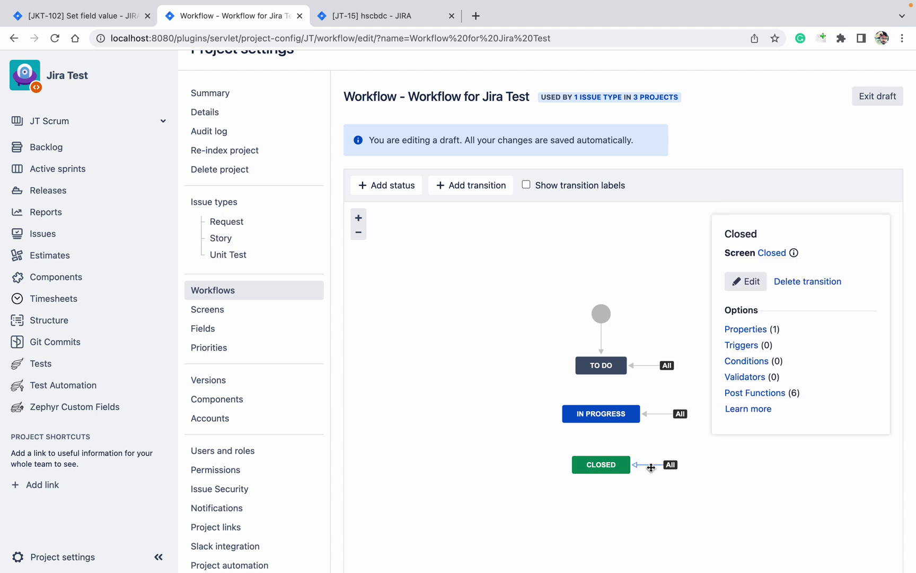
{"action": "left_click", "coordinate": [762, 393]}
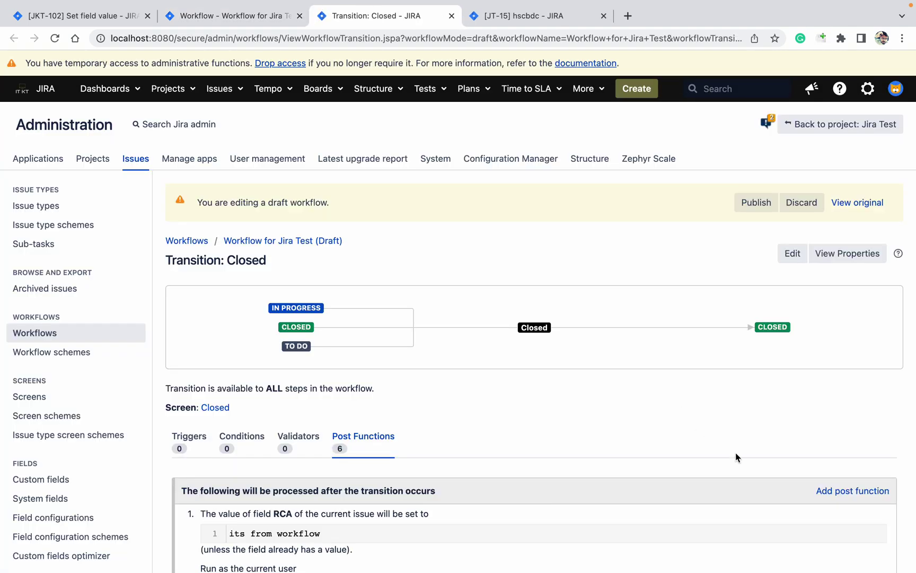
{"action": "left_click", "coordinate": [863, 517]}
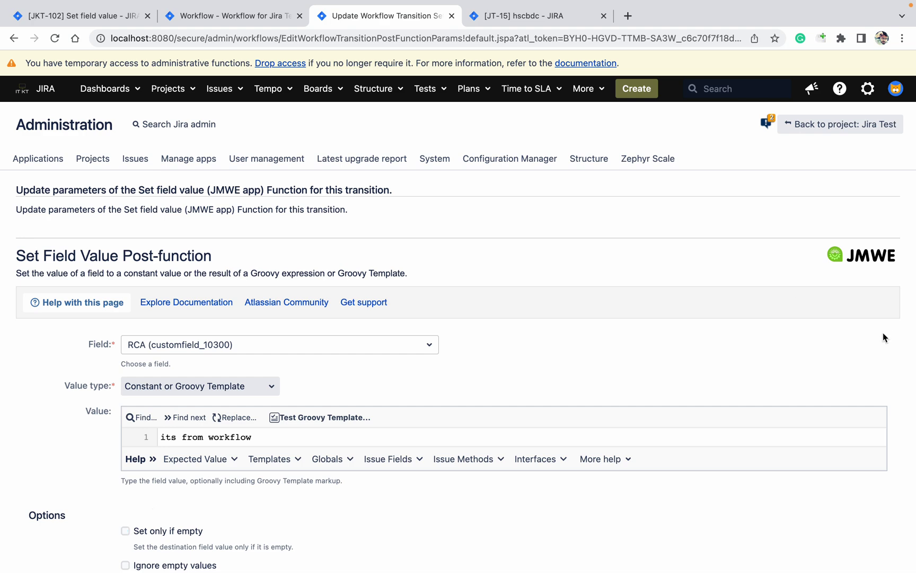
{"action": "scroll", "coordinate": [883, 333], "scroll_direction": "down", "scroll_amount": 6}
{"action": "scroll", "coordinate": [882, 333], "scroll_direction": "down", "scroll_amount": 4}
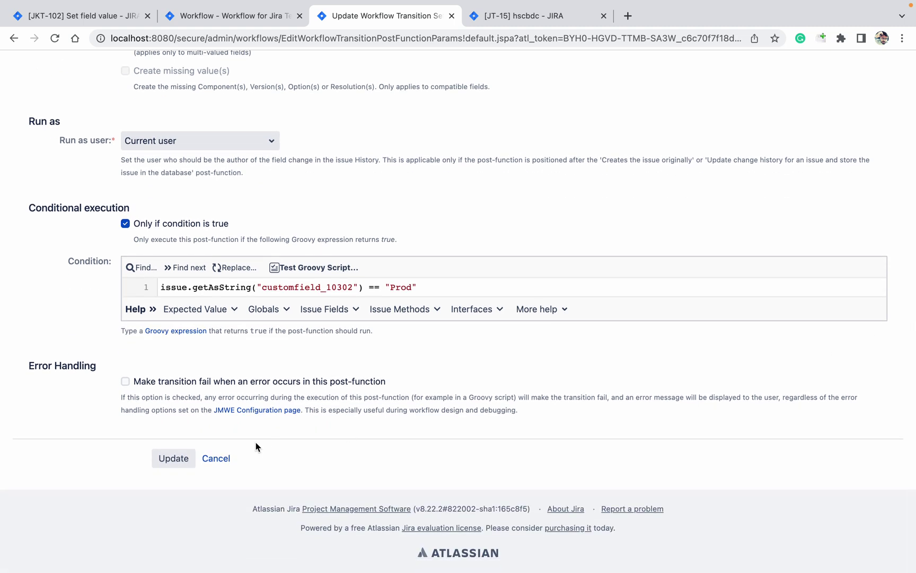
{"action": "left_click", "coordinate": [185, 458]}
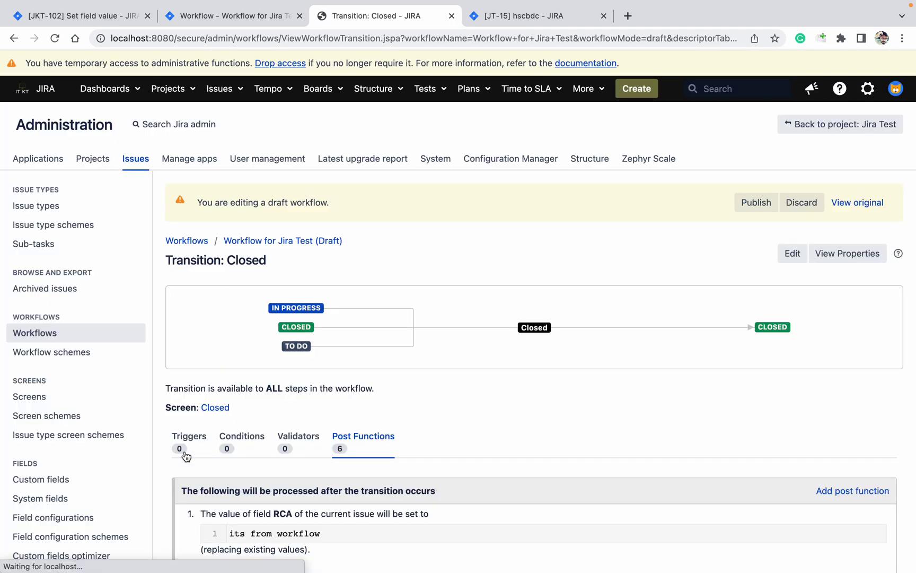
Publish the draft workflow and overwrite JT-15's RCA with 'cdhsjfgdsjyfgsdfu'
{"action": "left_click", "coordinate": [753, 204]}
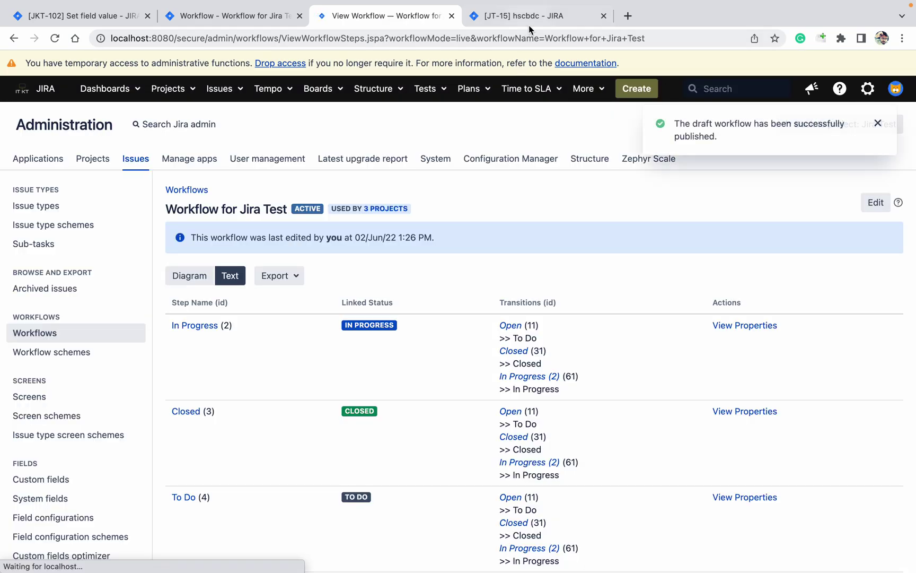
{"action": "left_click", "coordinate": [551, 18]}
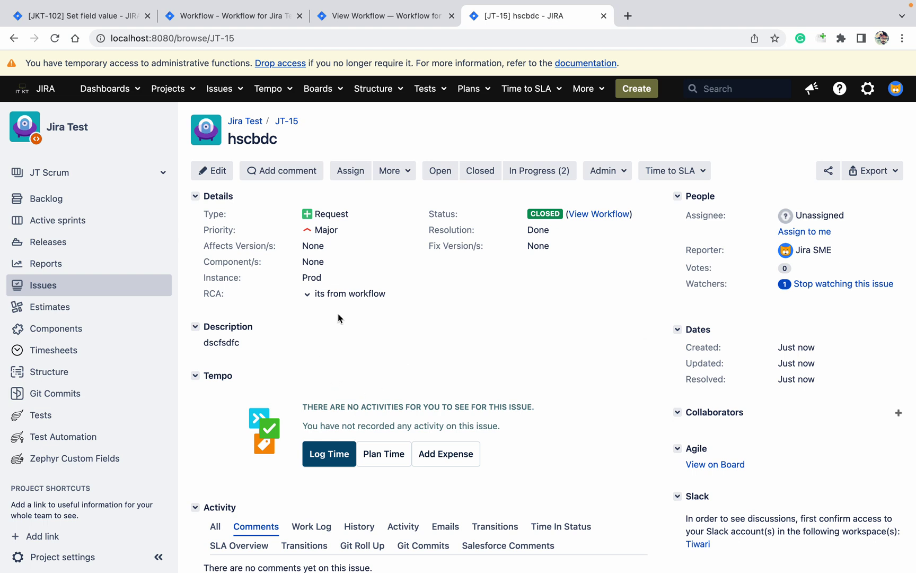
{"action": "left_click", "coordinate": [382, 296]}
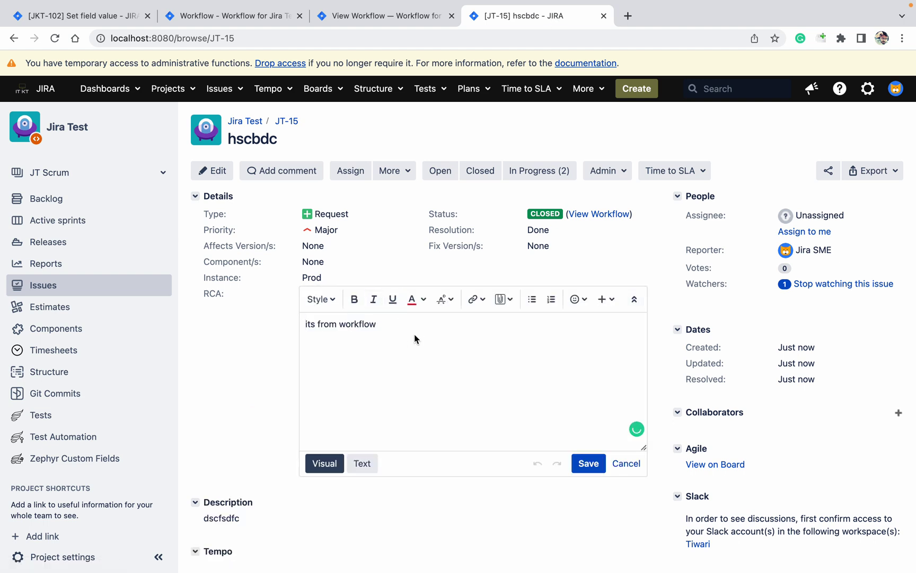
{"action": "key", "text": "super+a"}
{"action": "type", "text": "cdhsjfgdsjyfgsdfu"}
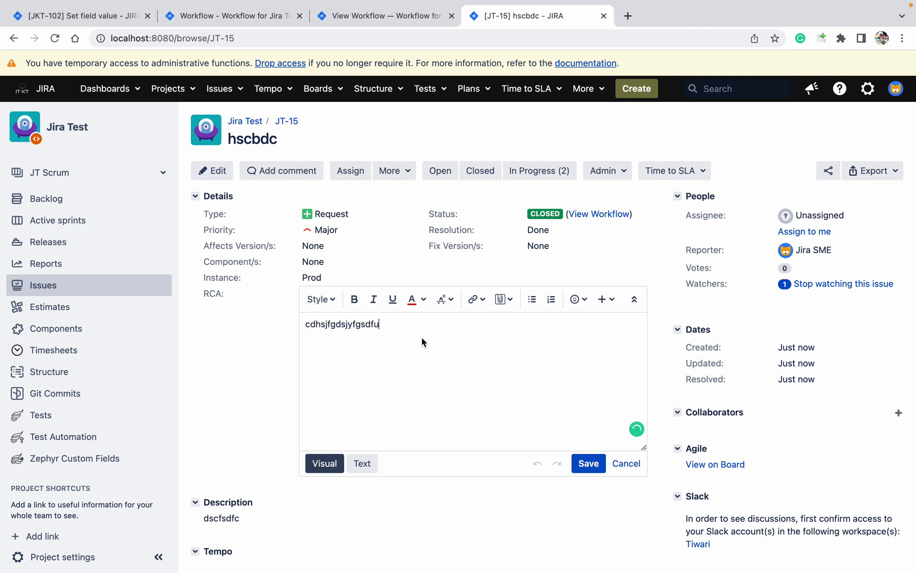
{"action": "left_click", "coordinate": [589, 463]}
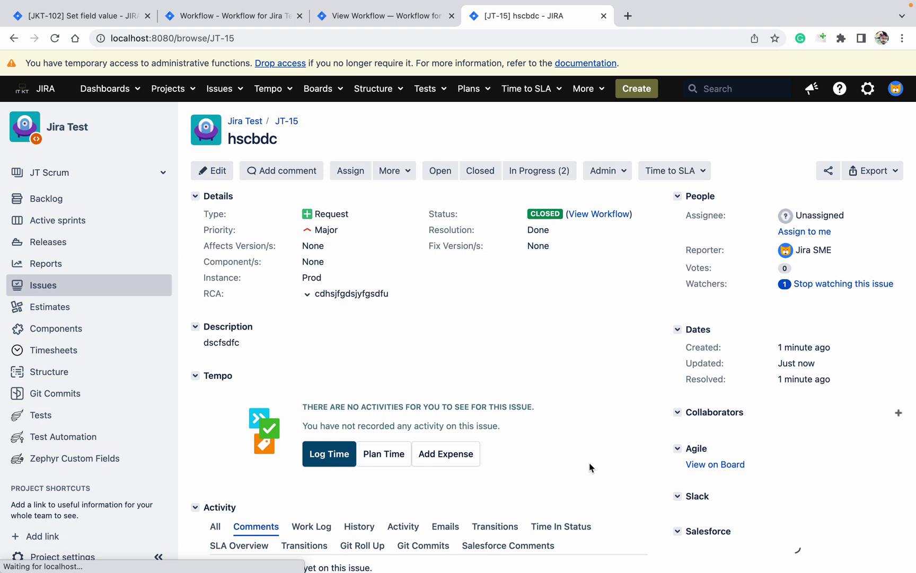
Reopen JT-15 to TO DO, then close it again with Instance Prod
{"action": "left_click", "coordinate": [440, 172]}
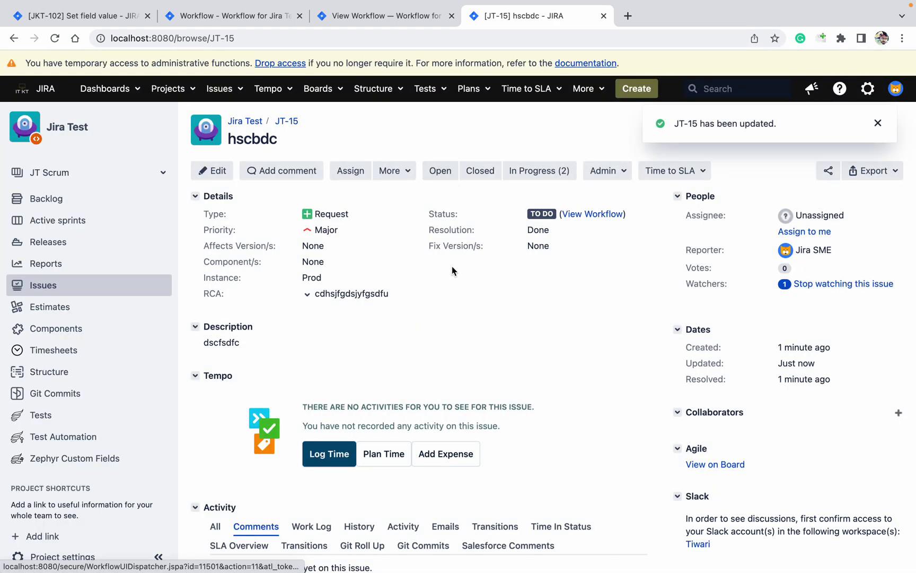
{"action": "left_click", "coordinate": [480, 171]}
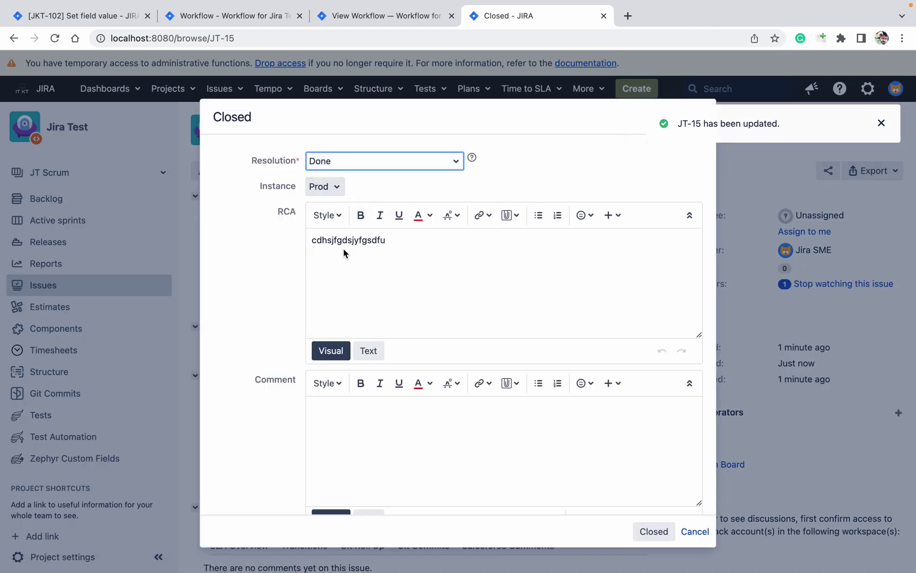
{"action": "left_click", "coordinate": [656, 529]}
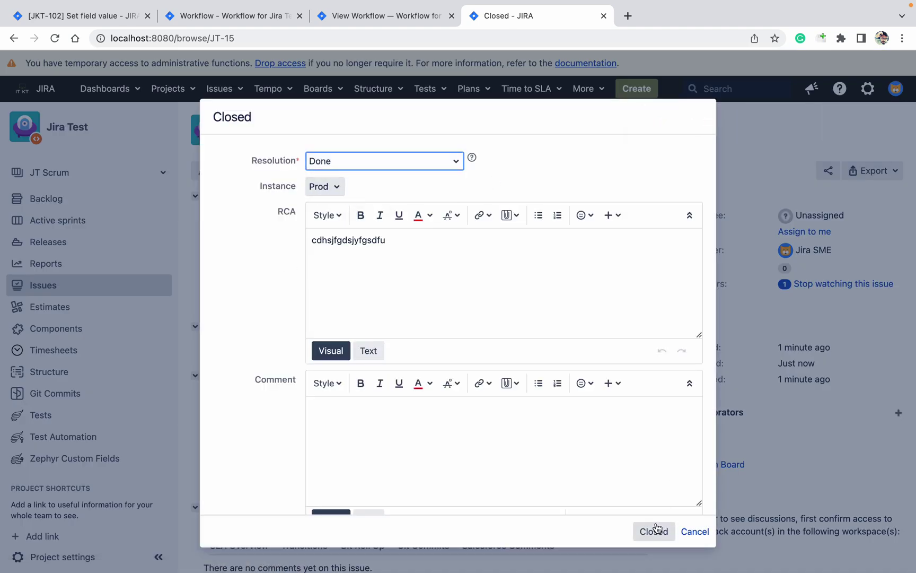